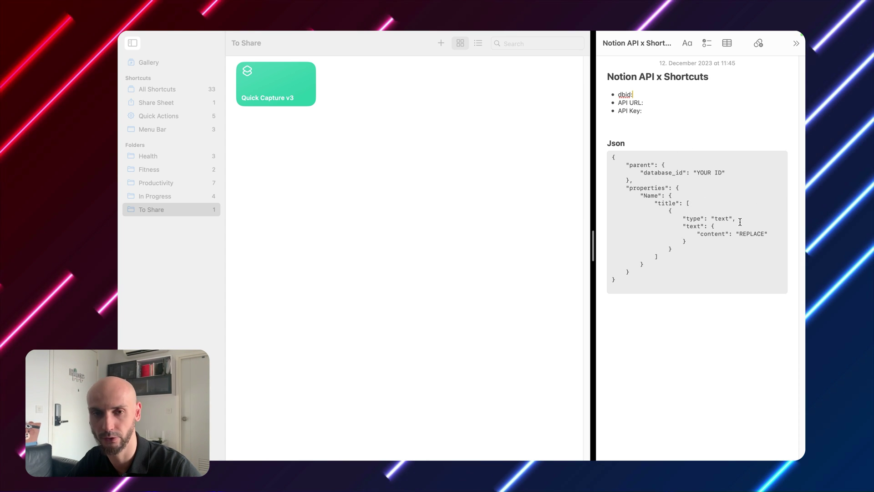
In Notion, add a new private page titled Tasks.
key("super+Tab")
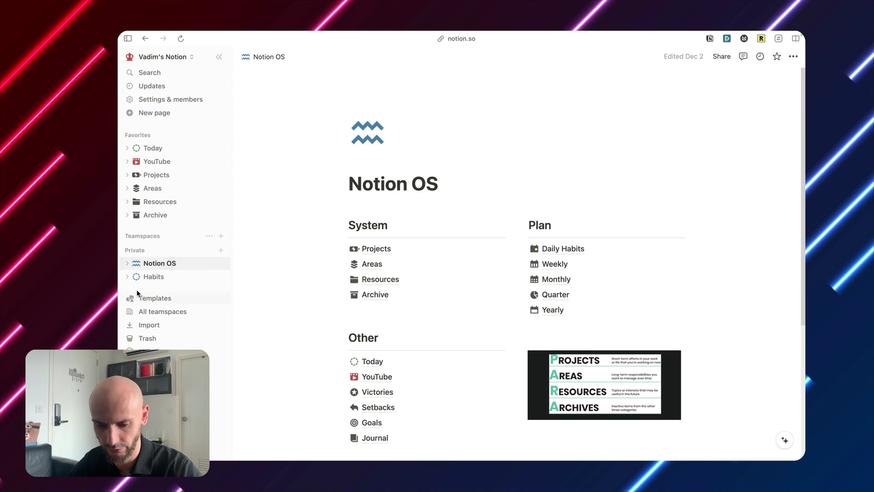
left_click(221, 251)
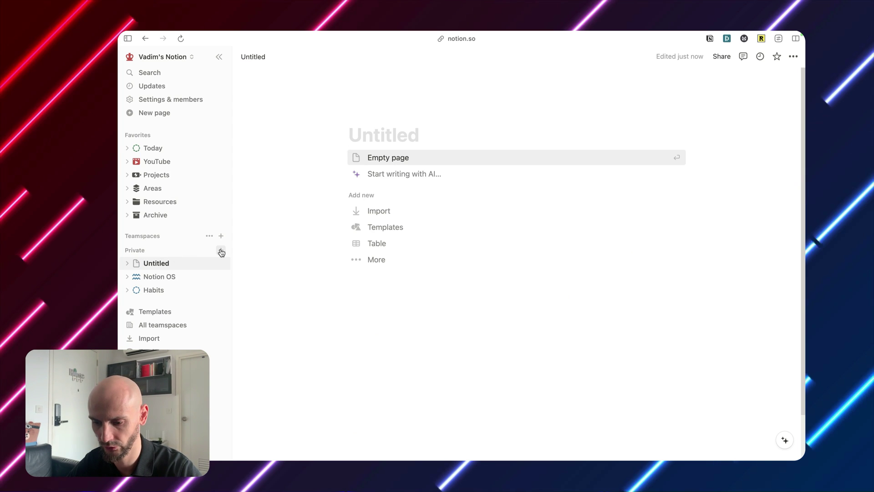
type("Tasks")
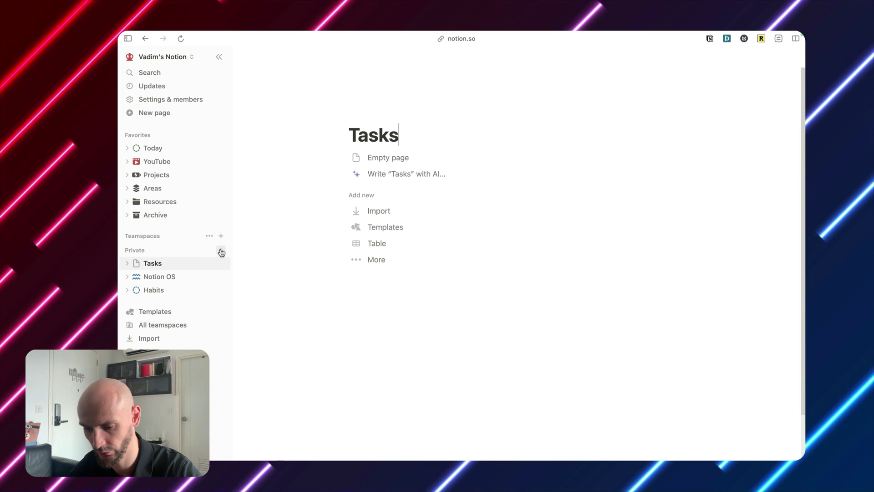
Make the page a table, delete the Tags column and empty rows, and widen Name.
left_click(380, 244)
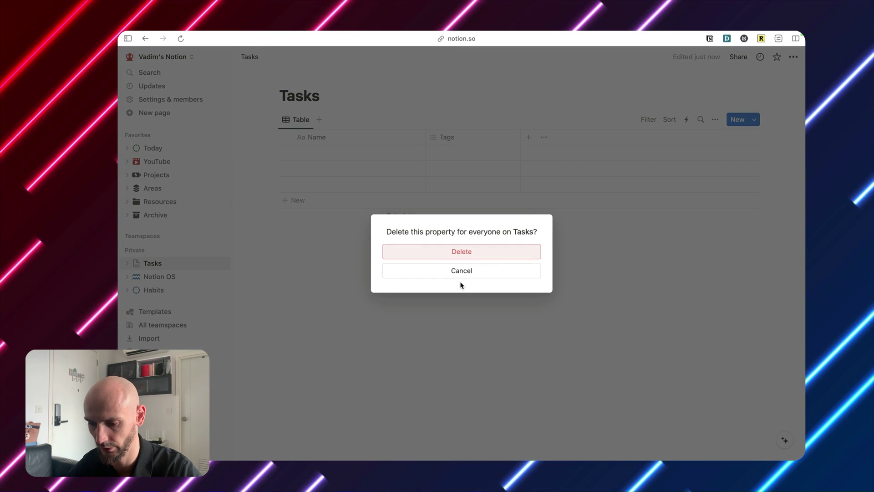
left_click(460, 251)
left_click_drag(425, 132, 450, 132)
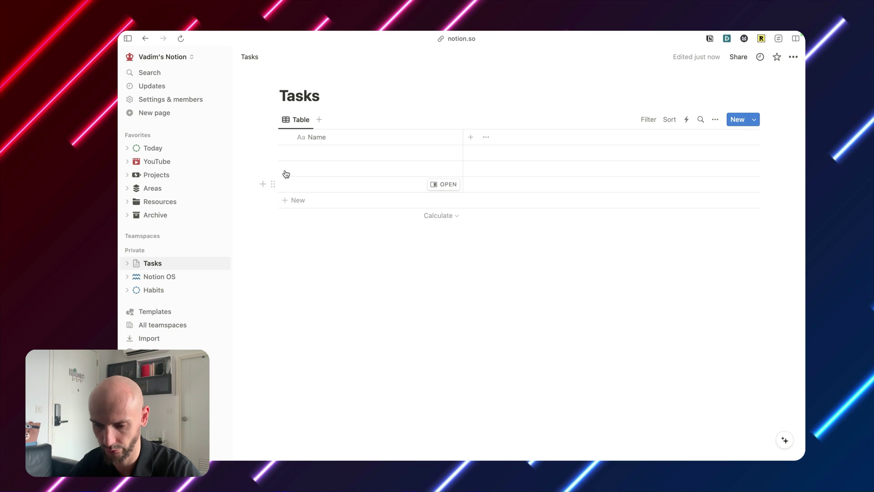
key("Delete")
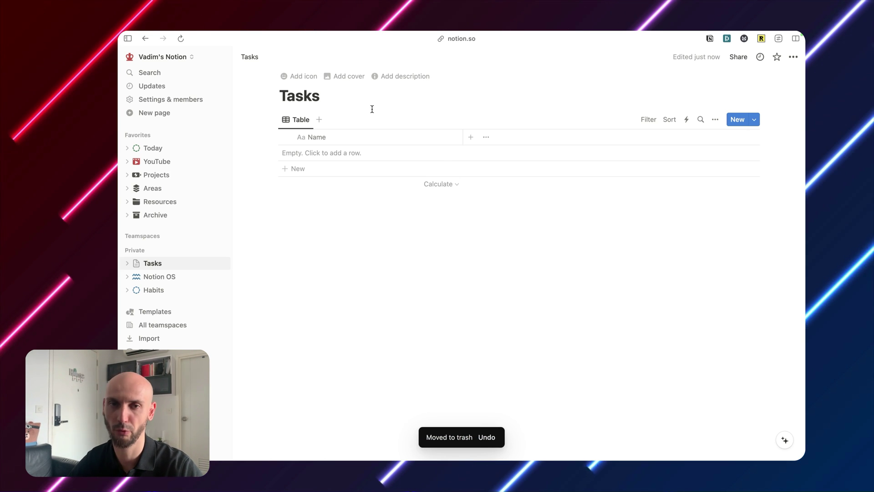
Copy the Tasks page URL from Notion and paste it into the note below API Key.
key("super+l")
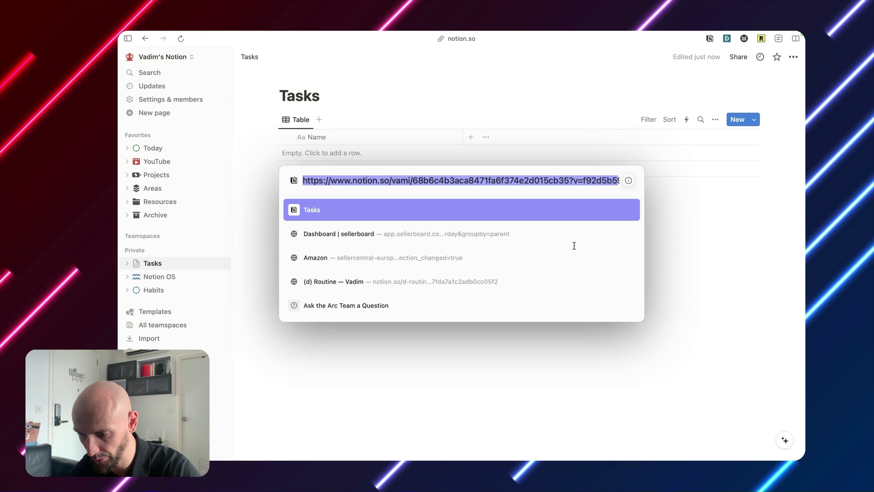
key("Escape")
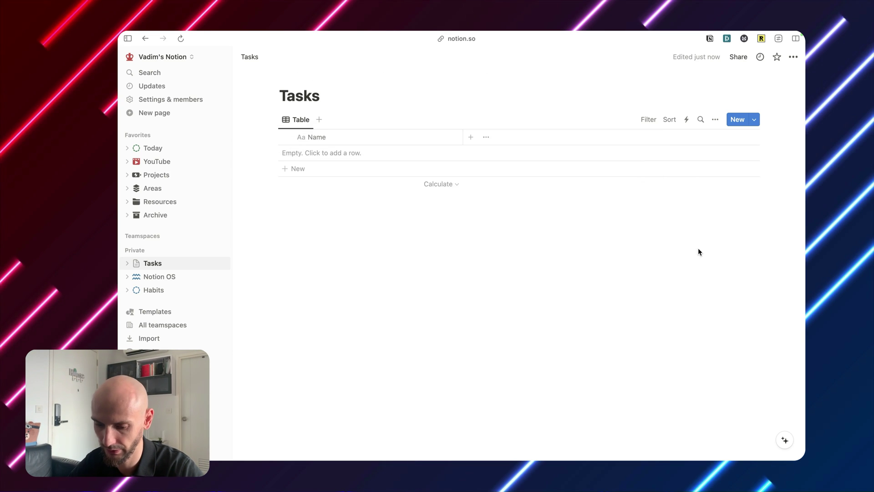
key("super+Tab")
left_click(633, 127)
key("super+v")
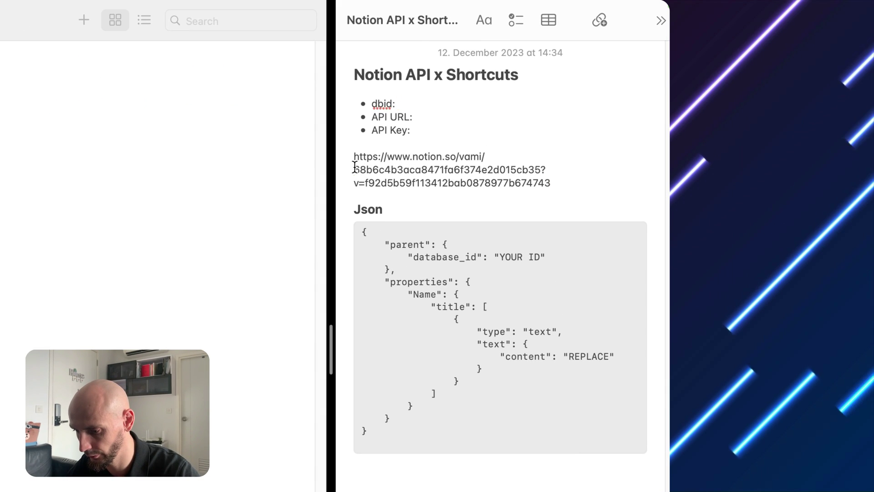
Copy the database ID from the pasted URL and paste it after dbid:.
left_click_drag(607, 135, 732, 138)
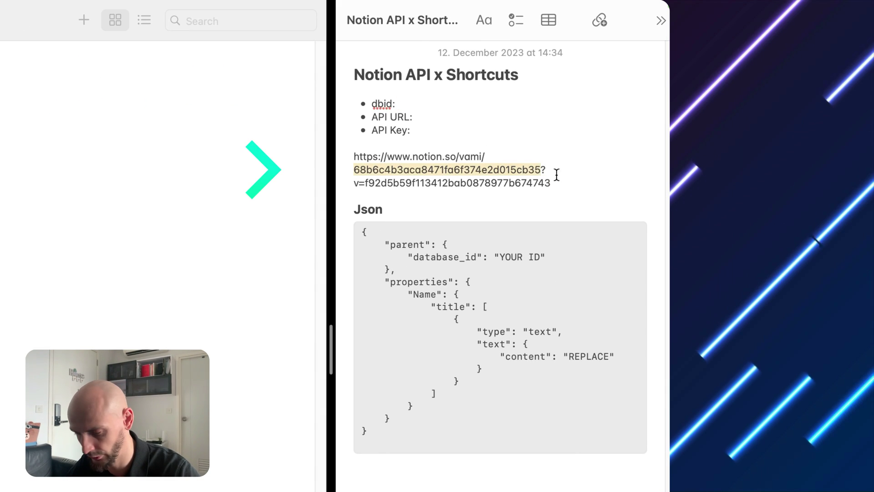
key("super+c")
left_click(445, 106)
key("super+v")
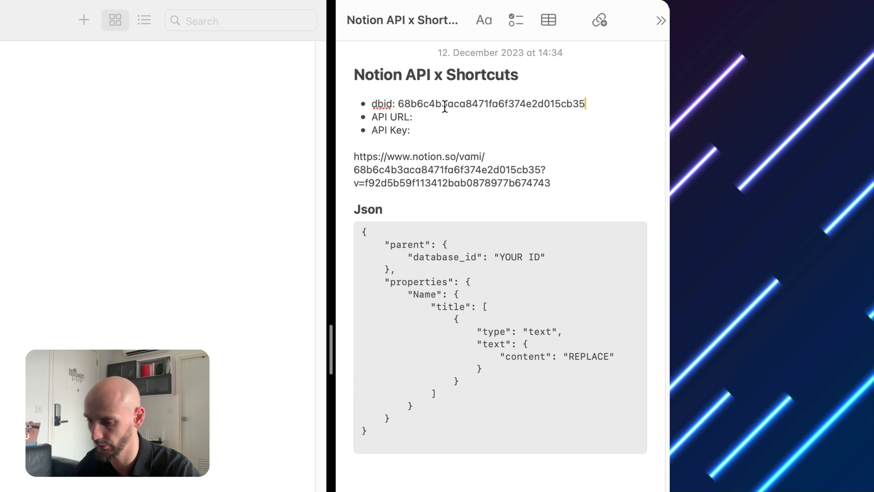
Recheck the ID in the pasted URL and view the Tasks page's sharing options before returning.
mouse_move(354, 170)
left_mouse_down()
mouse_move(552, 169)
mouse_move(552, 178)
mouse_move(384, 170)
mouse_move(352, 158)
left_mouse_up()
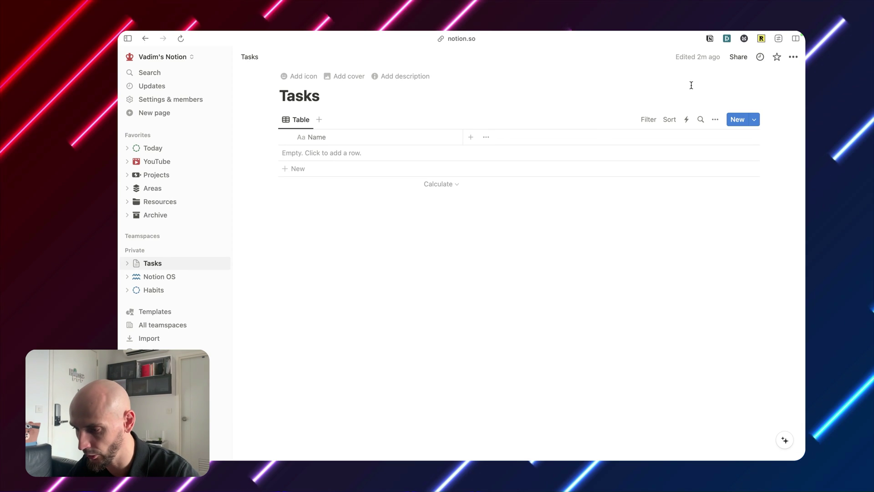
left_click(741, 60)
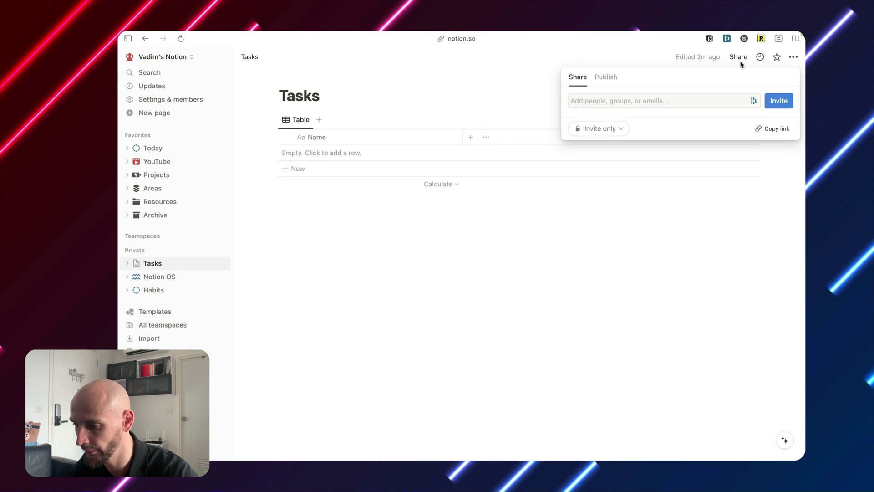
left_click(656, 235)
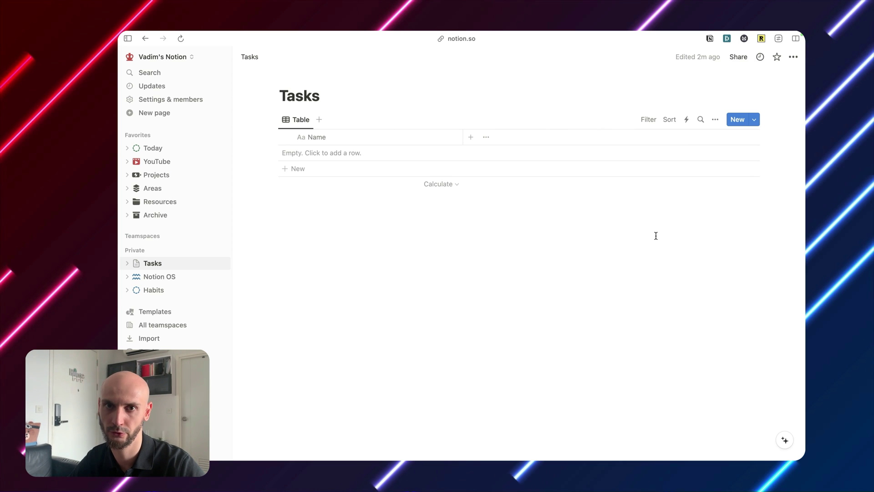
key("super+Tab")
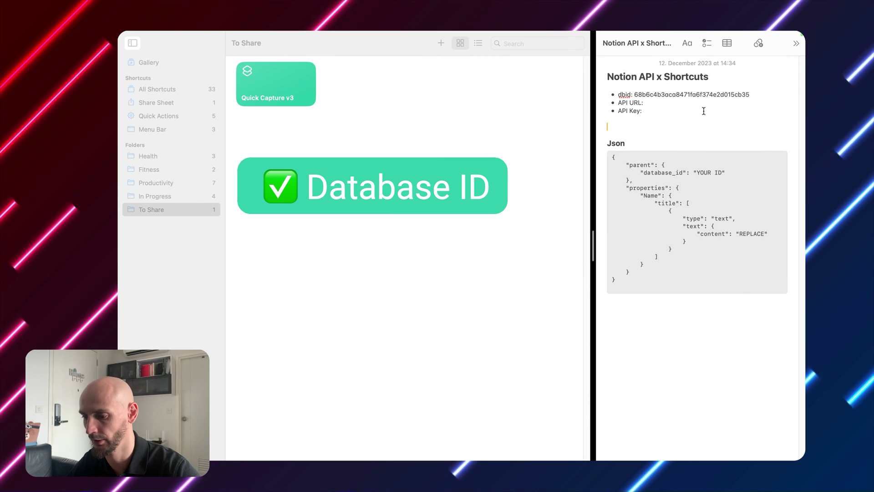
Browse the Notion API search results in the browser.
key("super+Tab")
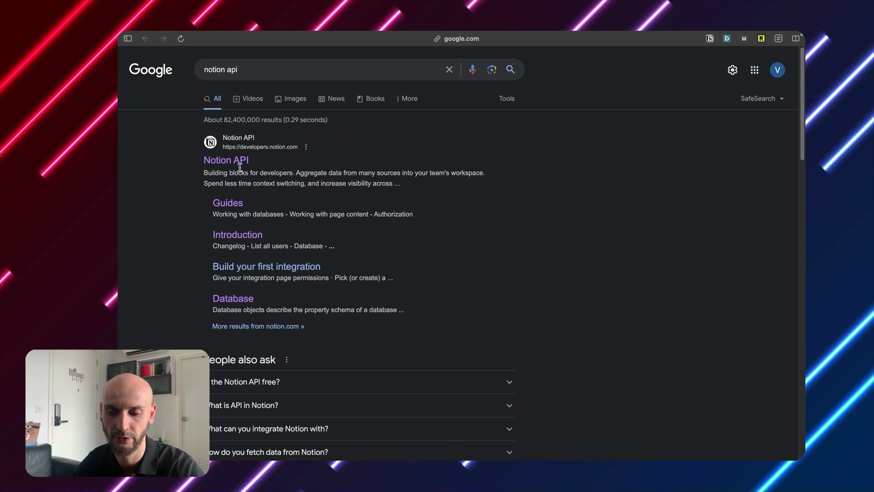
scroll(323, 156, "down", 1)
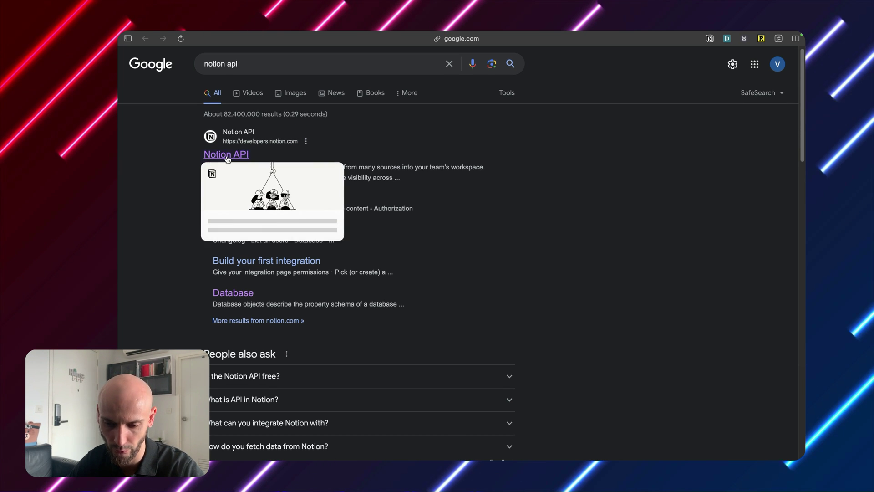
scroll(460, 147, "down", 2)
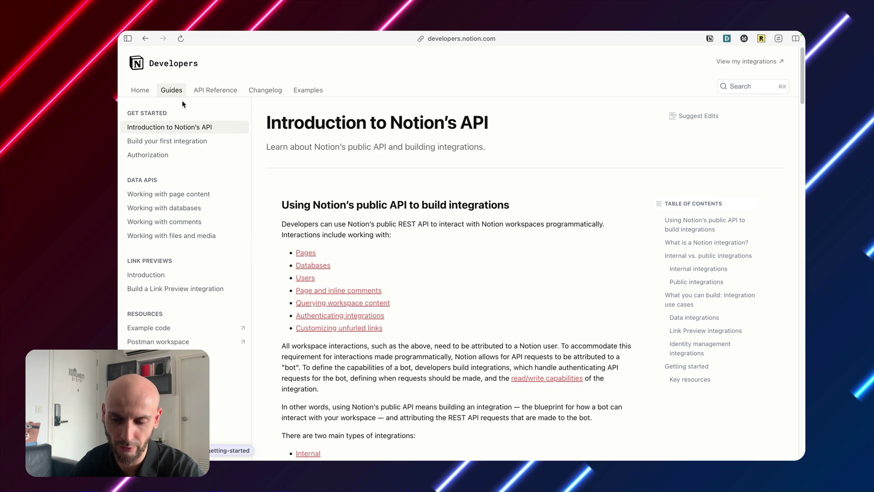
scroll(380, 131, "down", 2)
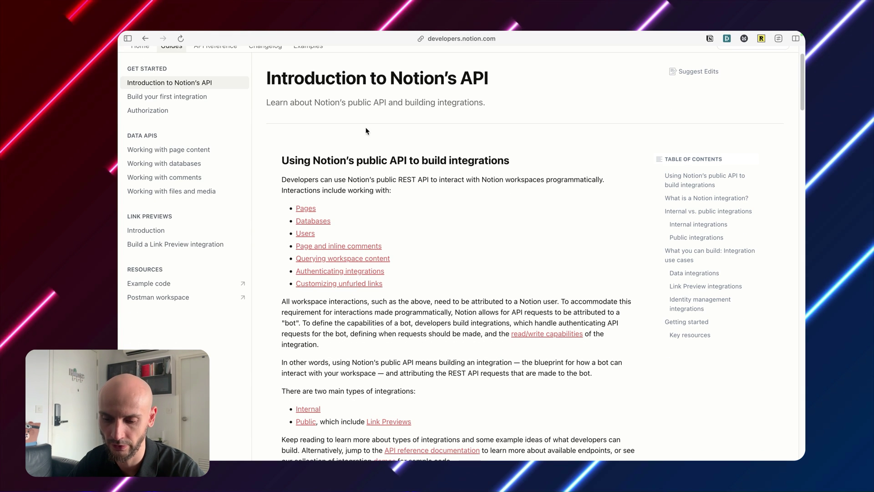
scroll(196, 144, "down", 8)
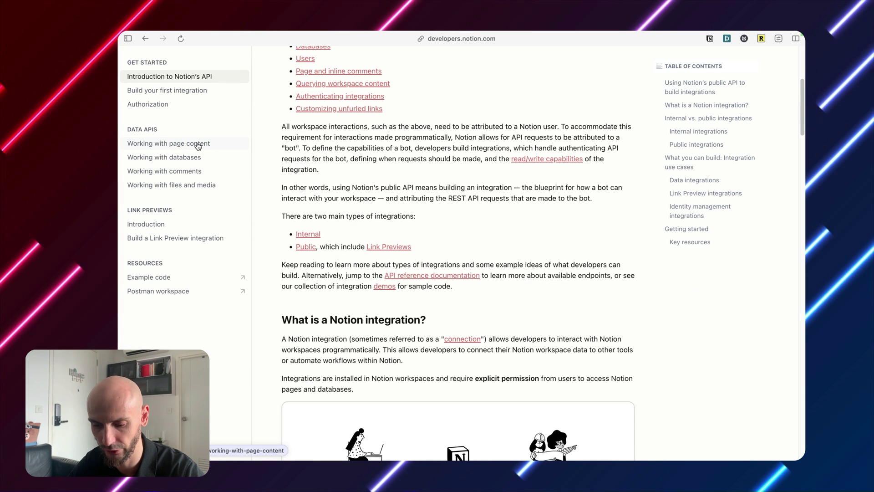
scroll(196, 144, "up", 10)
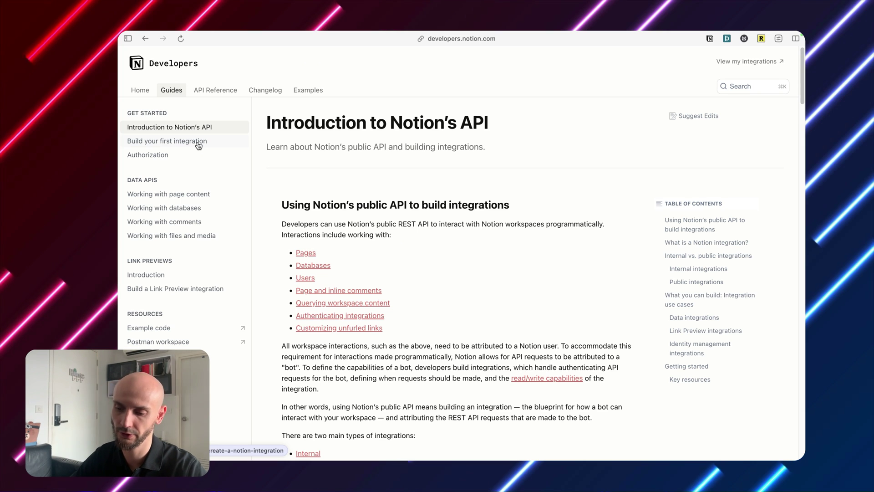
Open the Notion API Reference and read through the Page object's properties.
left_click(206, 93)
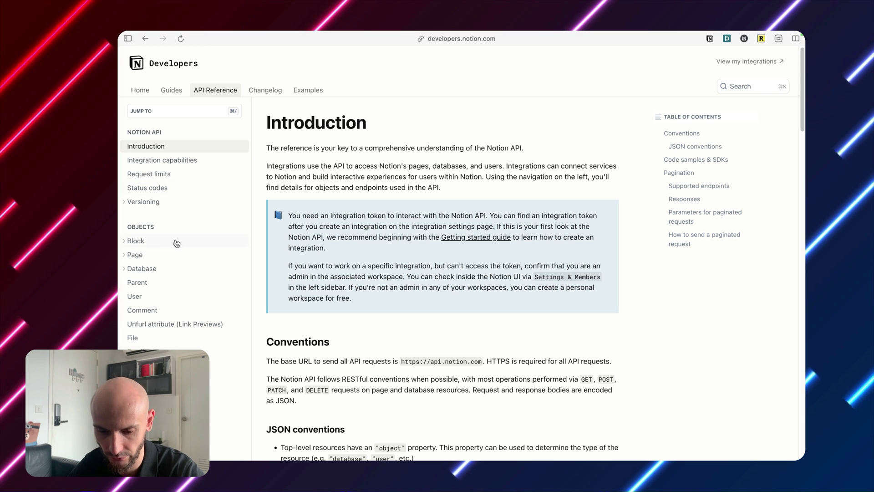
left_click(143, 258)
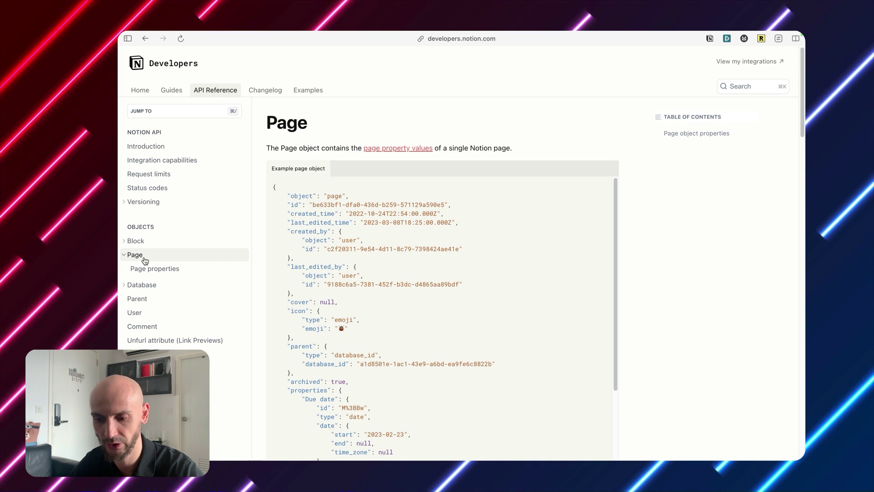
scroll(465, 170, "down", 10)
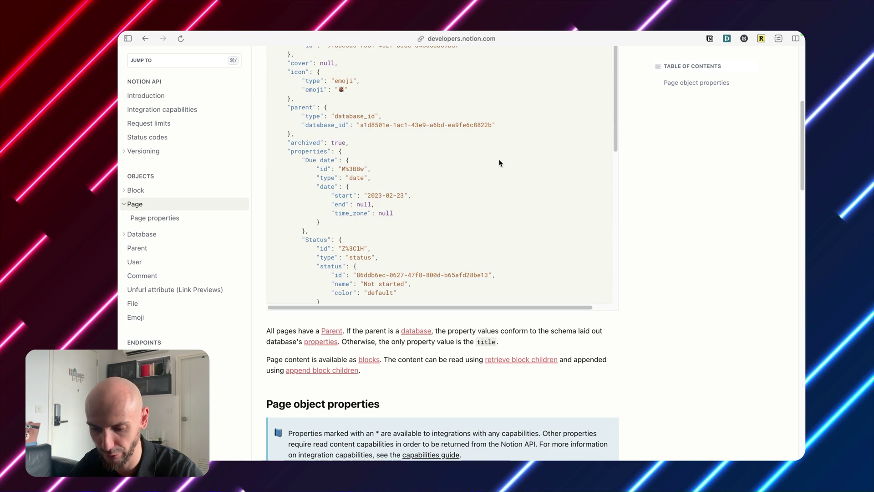
scroll(473, 188, "down", 5)
scroll(455, 205, "down", 10)
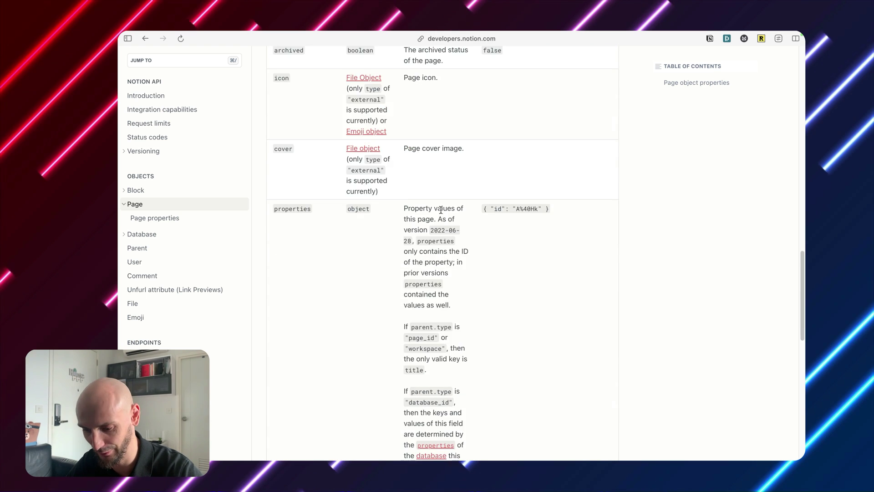
scroll(446, 223, "up", 5)
scroll(436, 214, "up", 15)
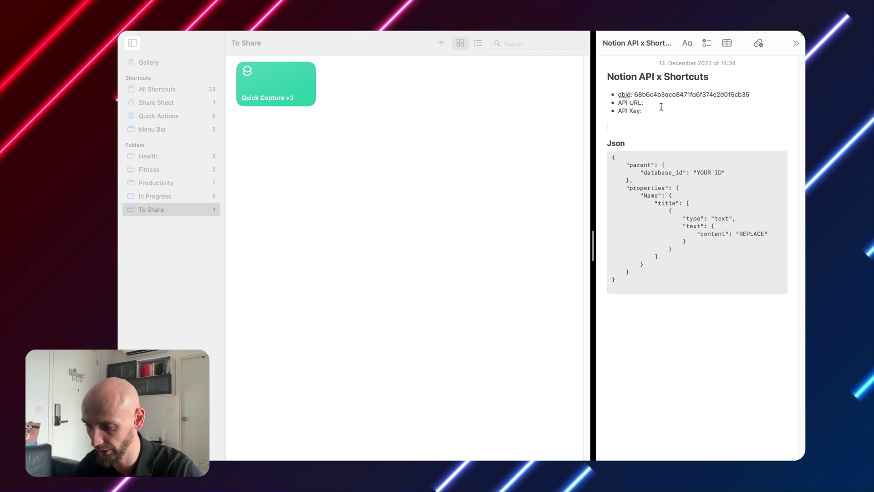
key("super+v")
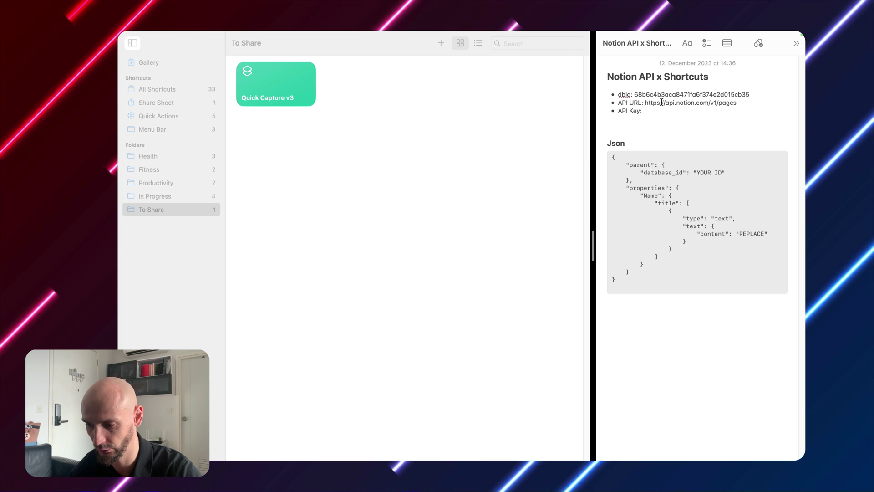
left_click(725, 115)
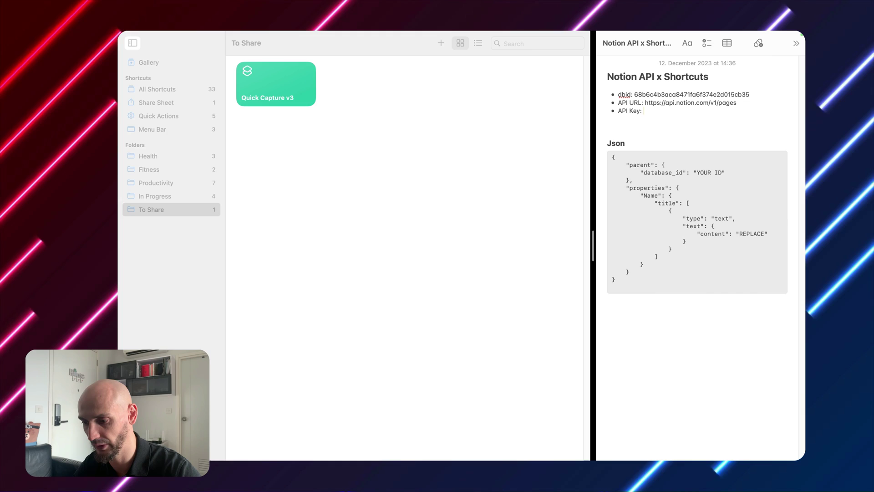
key("ctrl+Right")
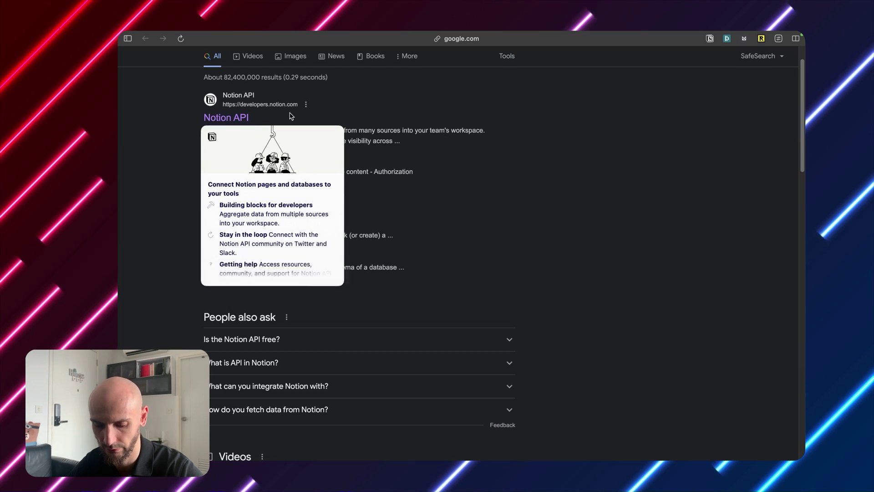
Go to developers.notion.com and start a new integration from My integrations.
left_click(226, 118)
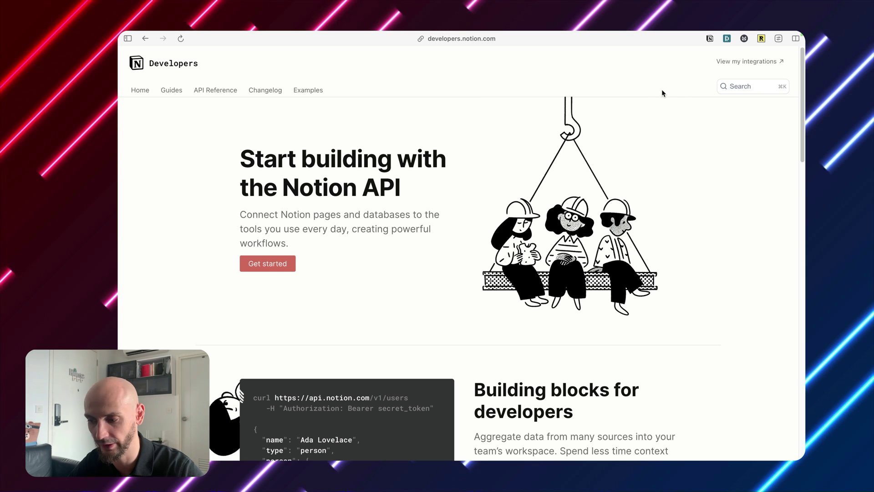
left_click(734, 64)
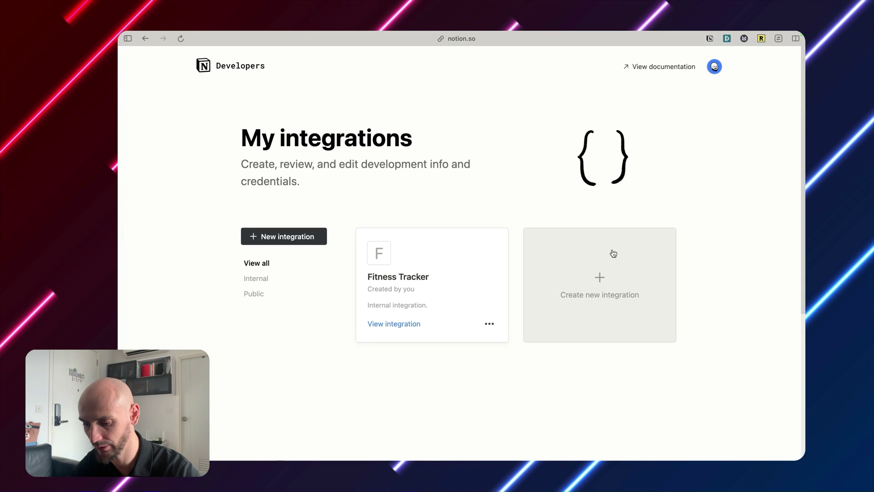
left_click(534, 233)
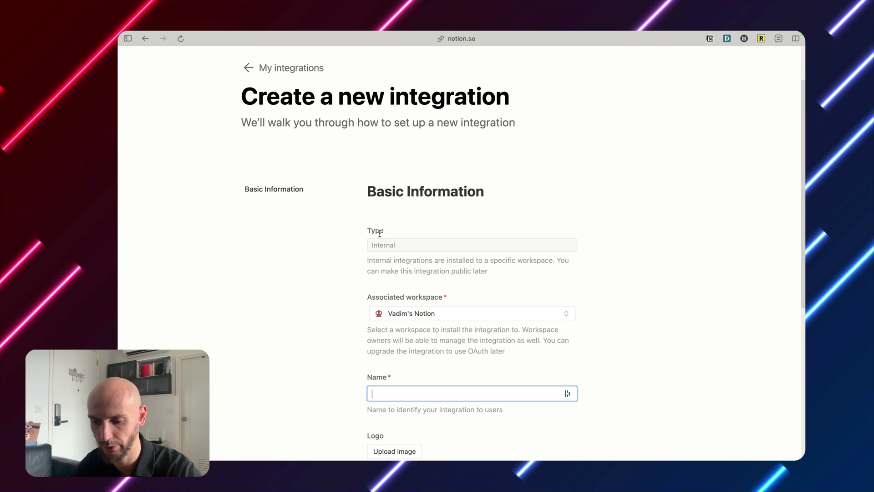
Name the new internal integration YT Demo and submit it.
scroll(446, 228, "down", 1)
type("YT")
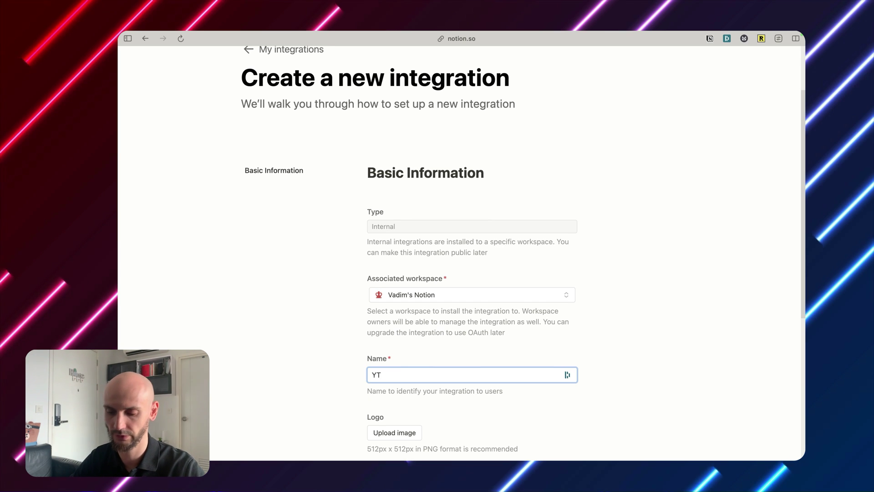
type(" Demo")
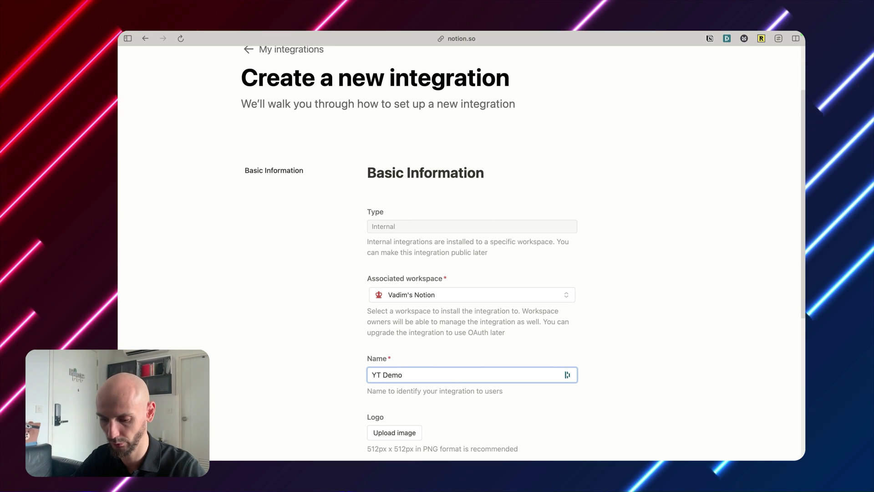
scroll(354, 409, "down", 1)
left_click(355, 409)
scroll(359, 403, "down", 1)
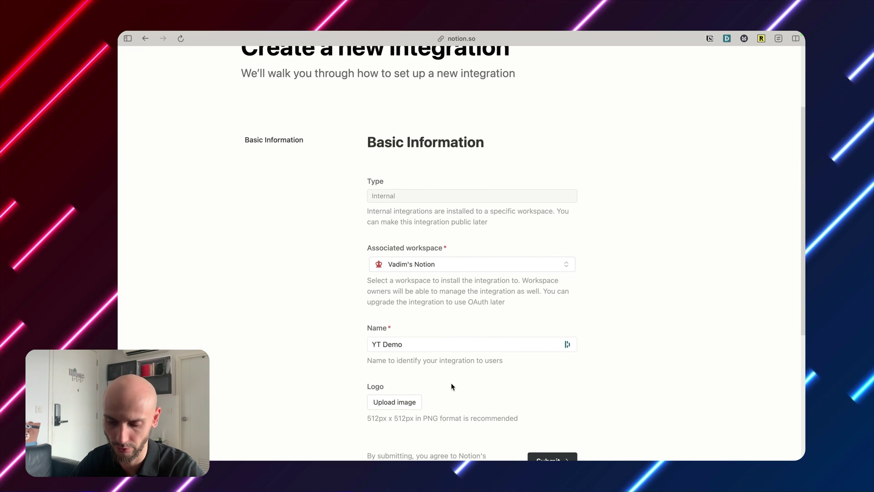
scroll(453, 385, "down", 2)
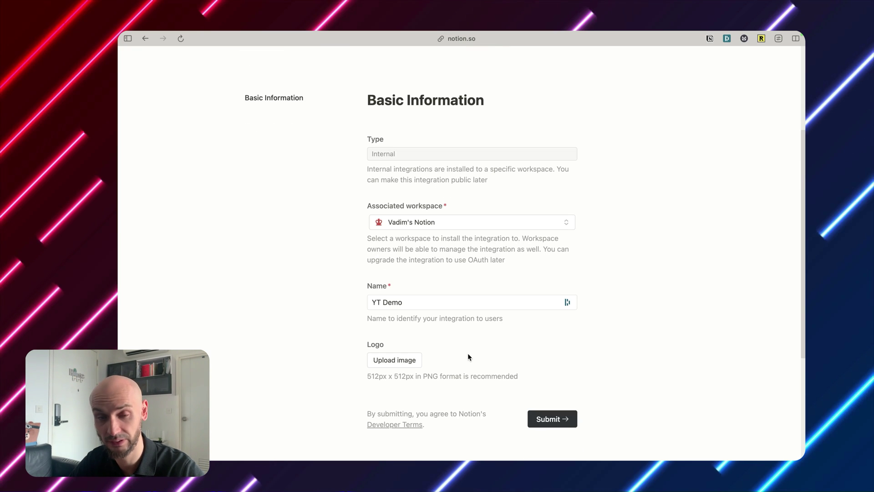
scroll(553, 364, "up", 1)
scroll(555, 359, "down", 5)
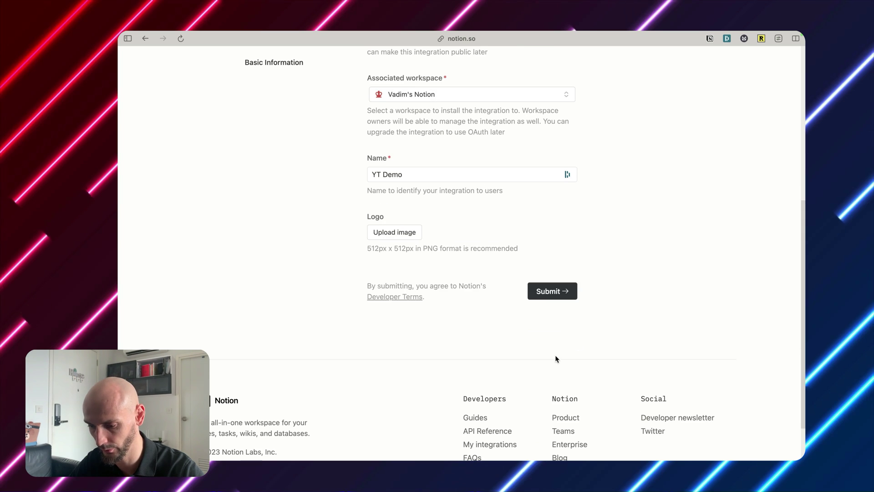
left_click(549, 291)
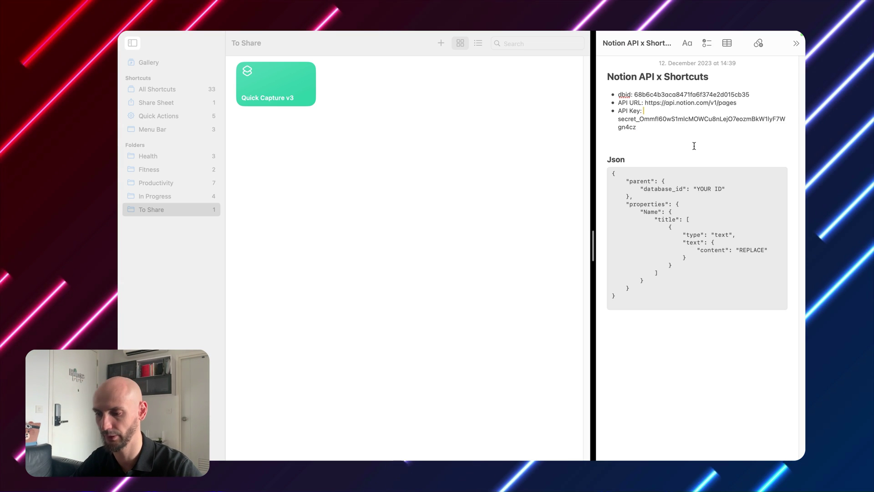
Put 'Bearer' before the API key secret in the note and start a blank new shortcut.
type("Bearer")
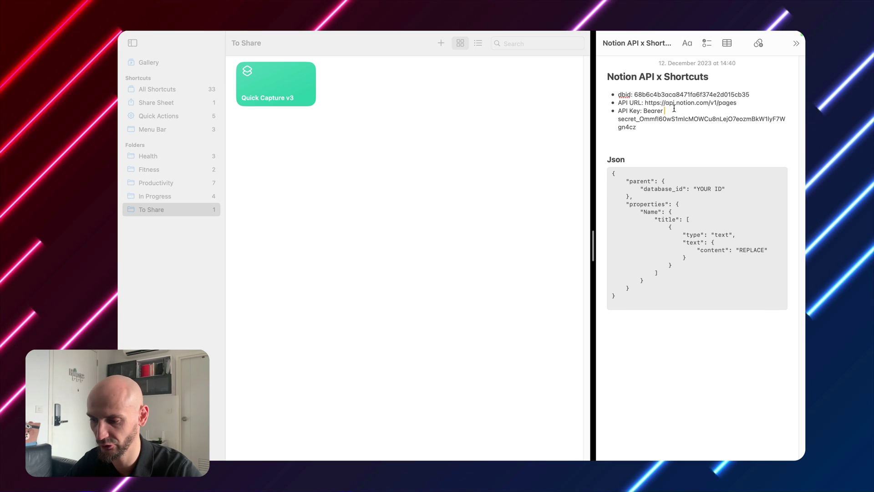
double_click(649, 113)
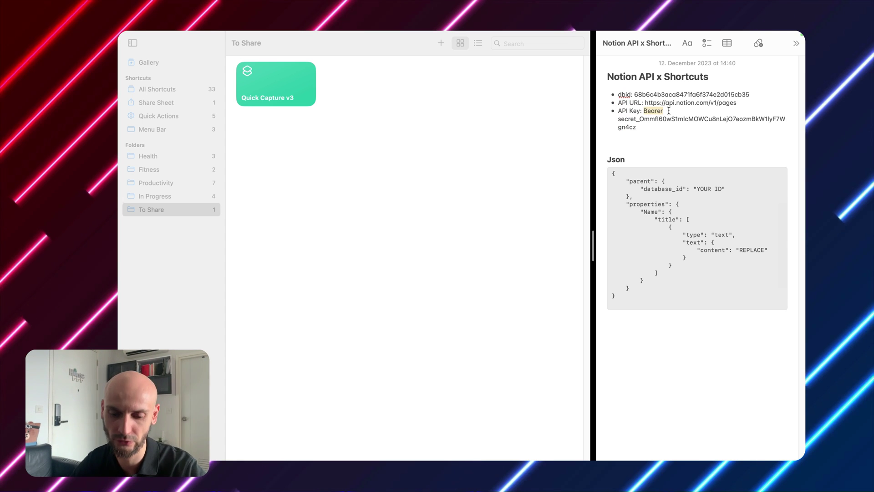
key("super+Tab")
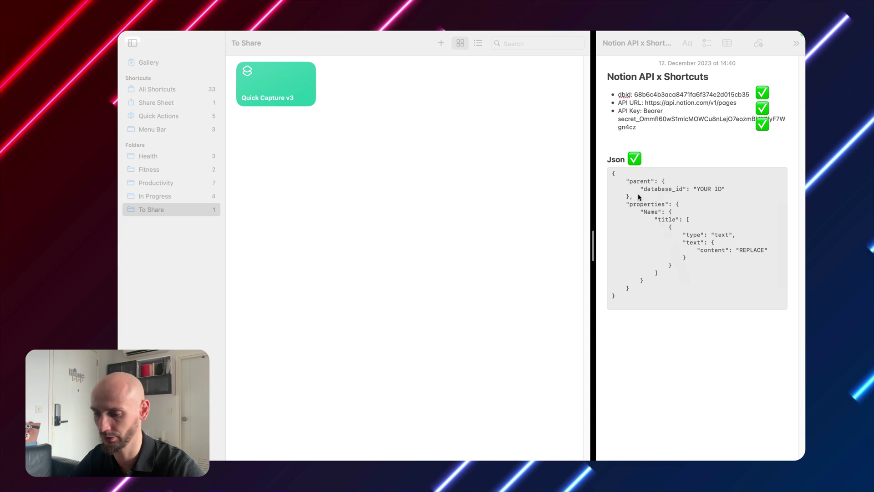
left_click(442, 44)
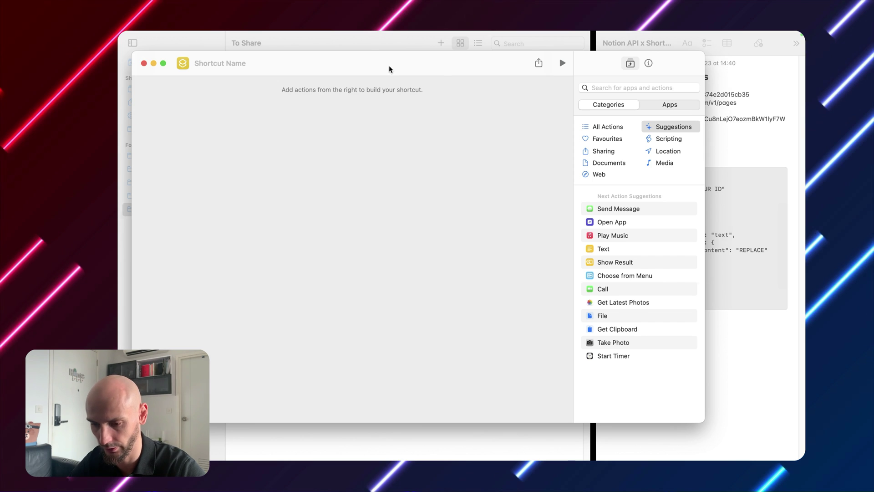
Name the shortcut 'Notion Task' and tile its editor beside the note.
left_click_drag(388, 69, 413, 66)
left_click(270, 65)
type("Notion Task")
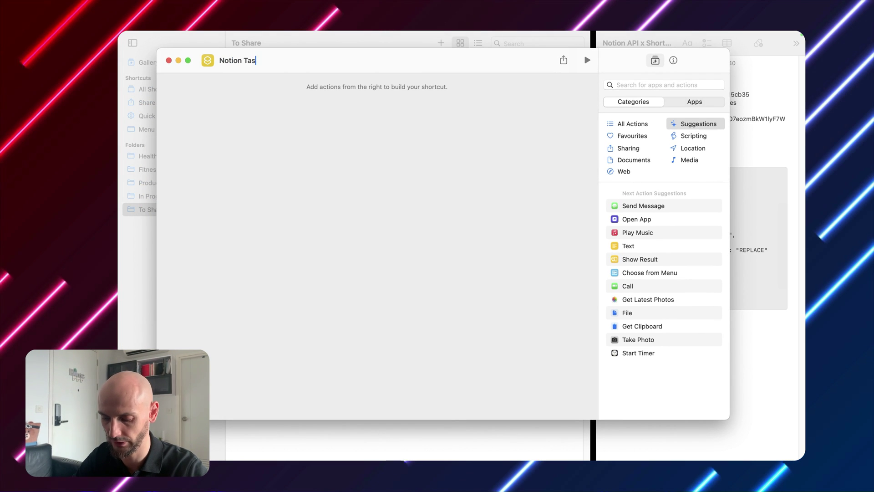
key("Return")
left_click_drag(704, 412, 592, 459)
left_click(792, 271)
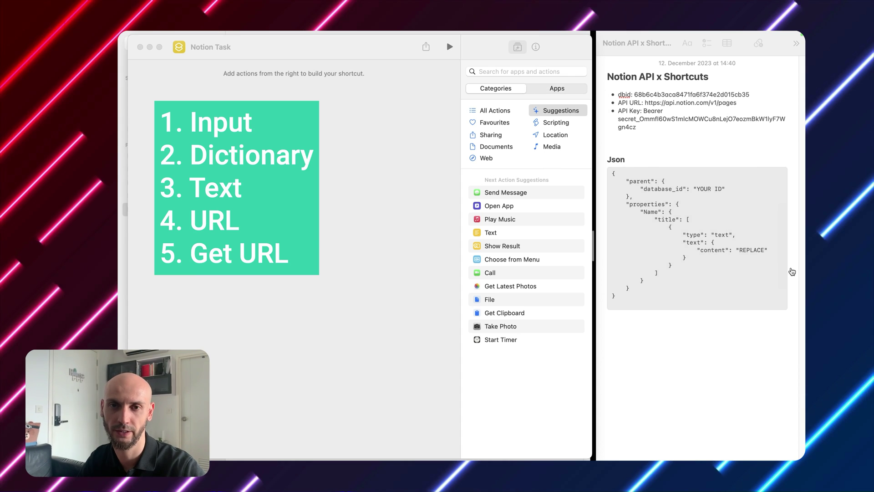
Add Ask for Input and a Dictionary action to the shortcut.
left_click(523, 71)
type("ask")
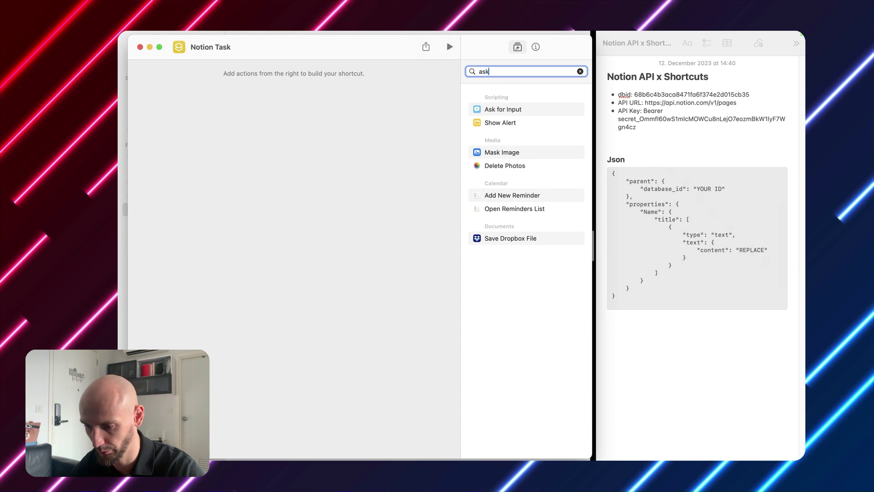
left_click_drag(503, 109, 291, 99)
key("cmd+a")
type("dic")
left_click_drag(500, 109, 391, 119)
Add Text, URL and Get Contents of URL actions below the Dictionary.
key("cmd+a")
type("tex")
left_click_drag(491, 109, 291, 214)
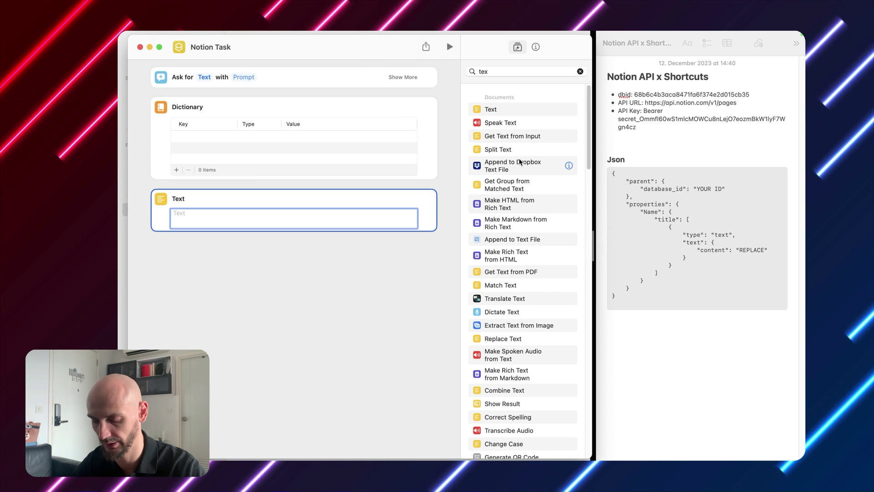
scroll(520, 163, "down", 3)
key("cmd+a")
type("url")
double_click(491, 109)
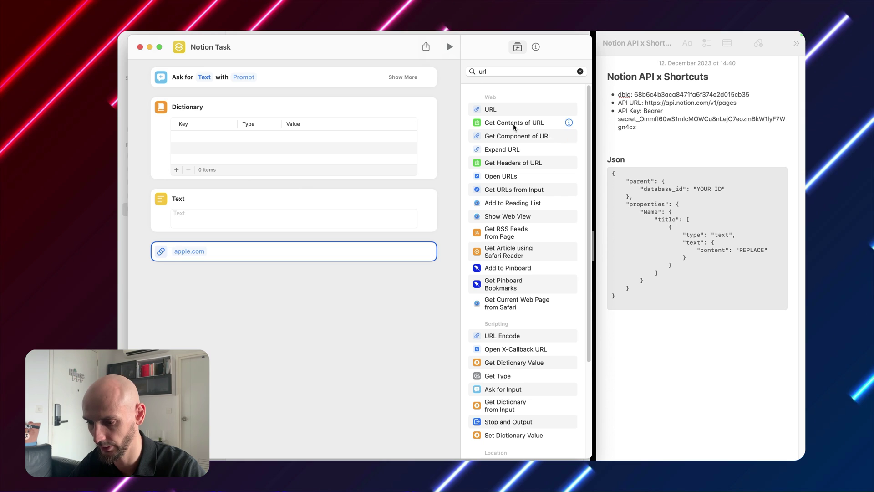
left_click_drag(515, 127, 313, 287)
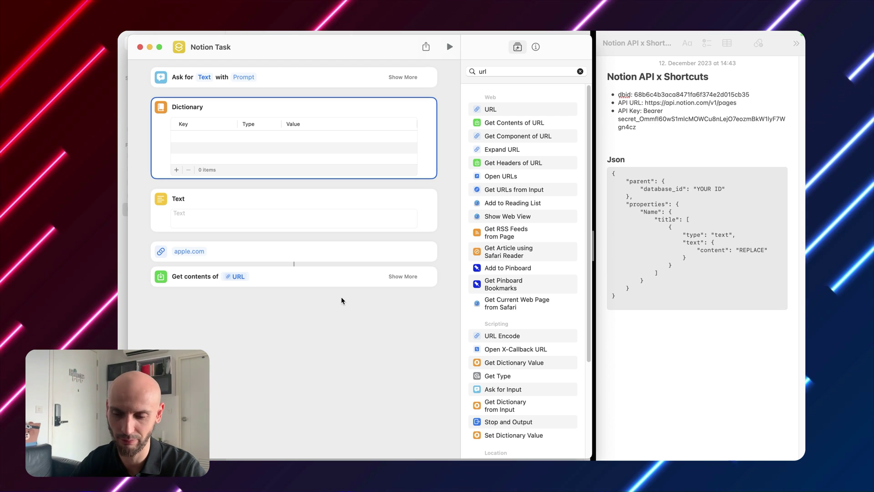
Set the Ask for Input prompt to 'Your Taks Sir?'.
left_click(243, 77)
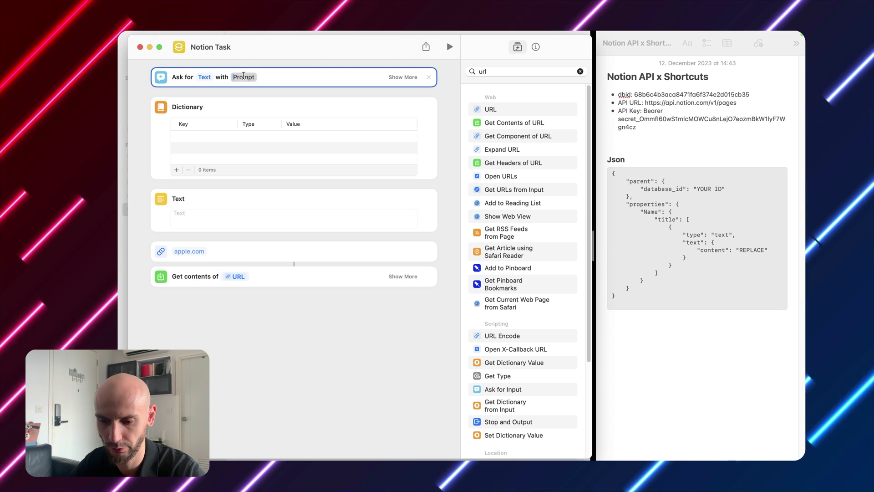
type("Your Taks Sir?")
left_click(224, 105)
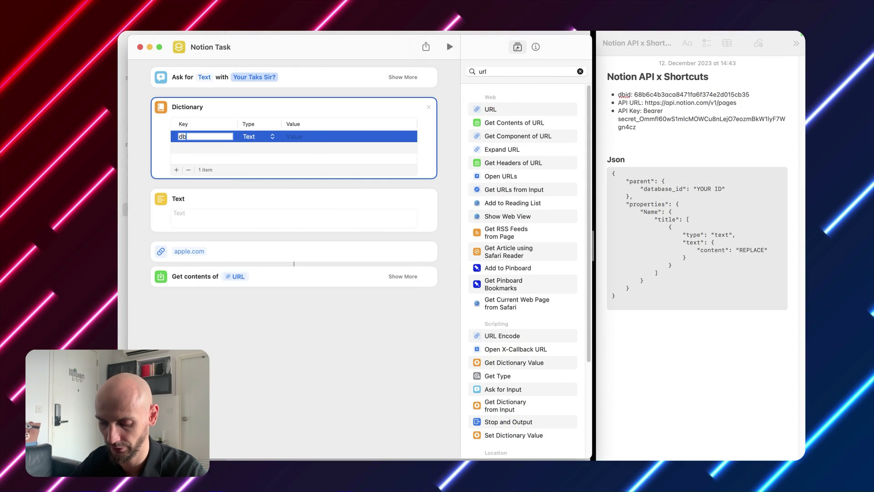
Add Dictionary keys dbid, API URL and API Key.
type("dbid")
key("Return")
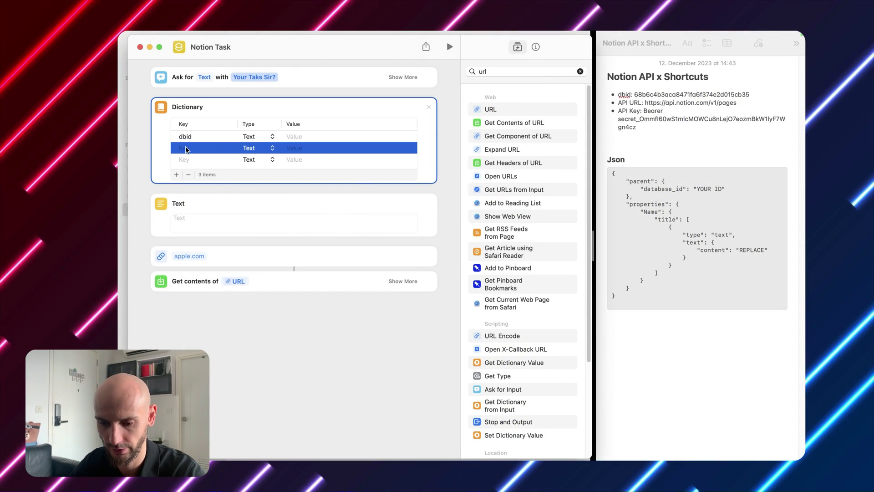
type("API URL")
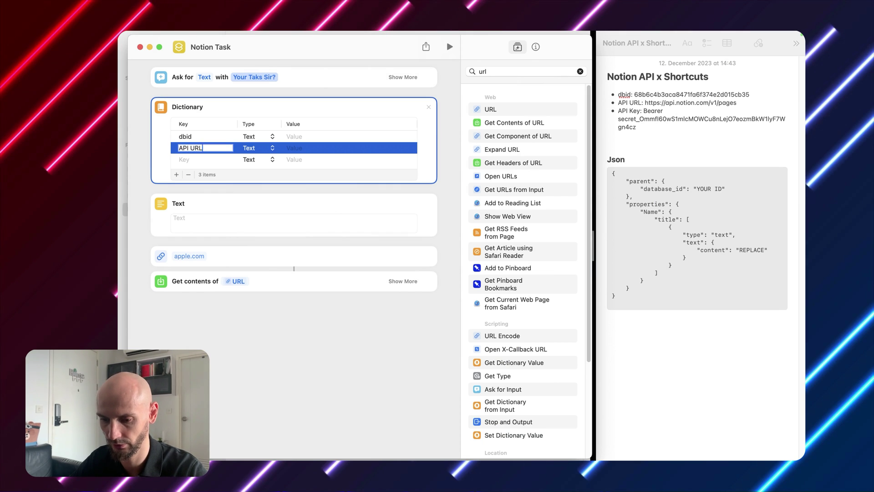
left_click(186, 158)
type("API Key")
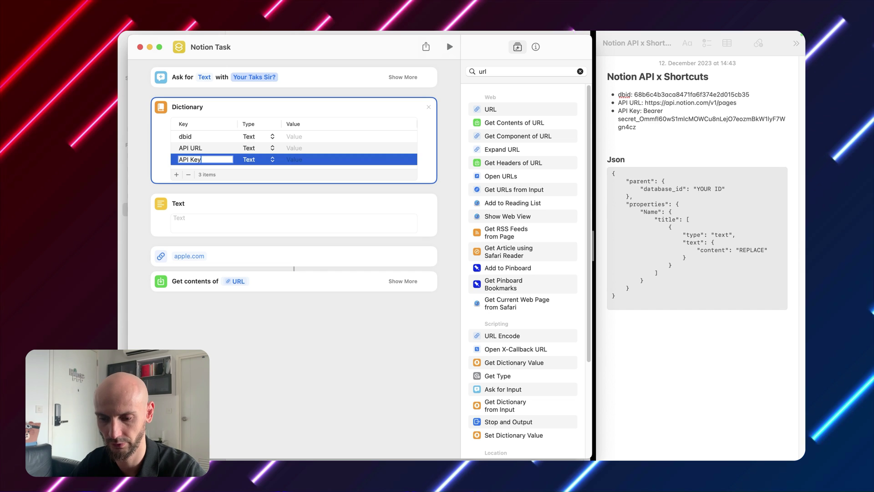
left_click(313, 137)
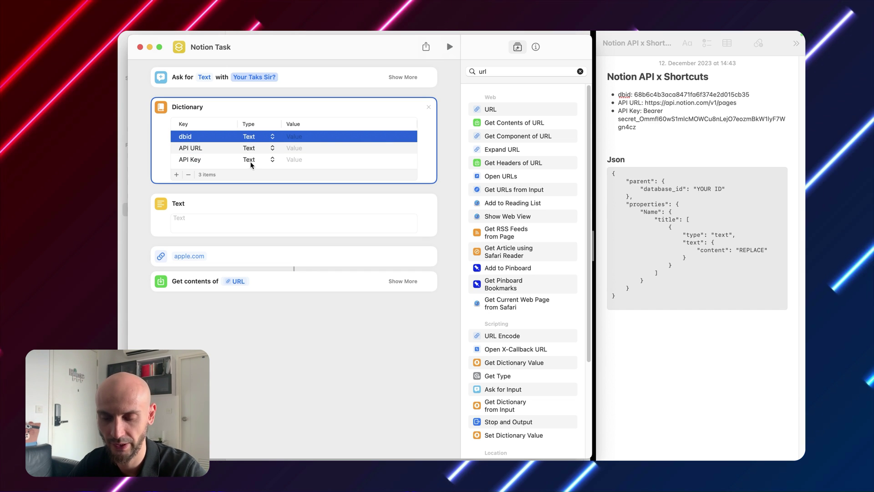
Copy the database id and Bearer API key from the note into the Dictionary values.
left_click(746, 95)
left_click_drag(745, 95, 636, 95)
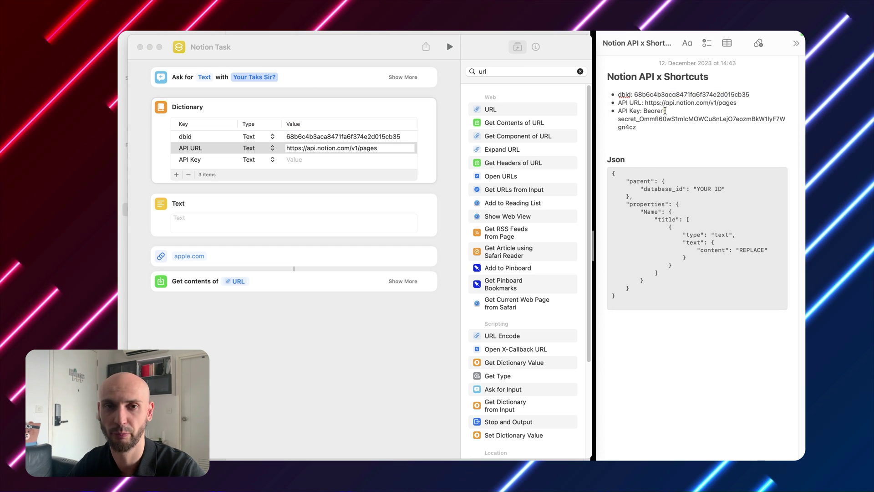
left_click(664, 110)
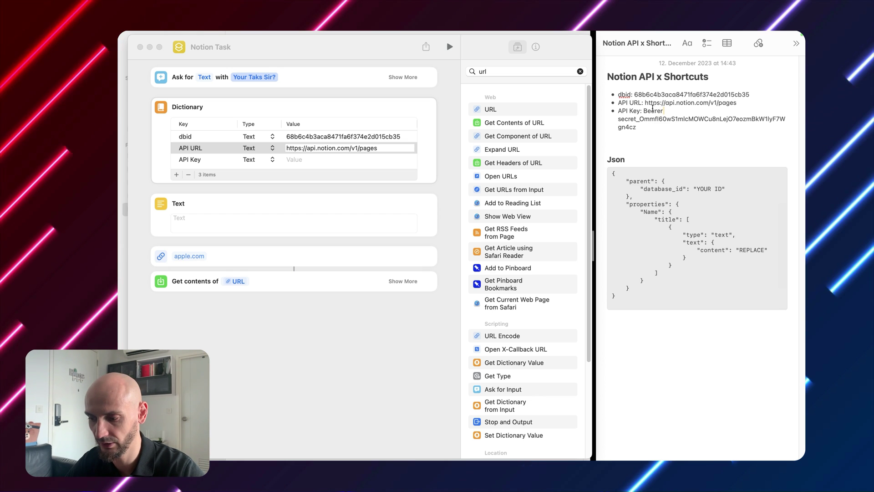
left_click(667, 111)
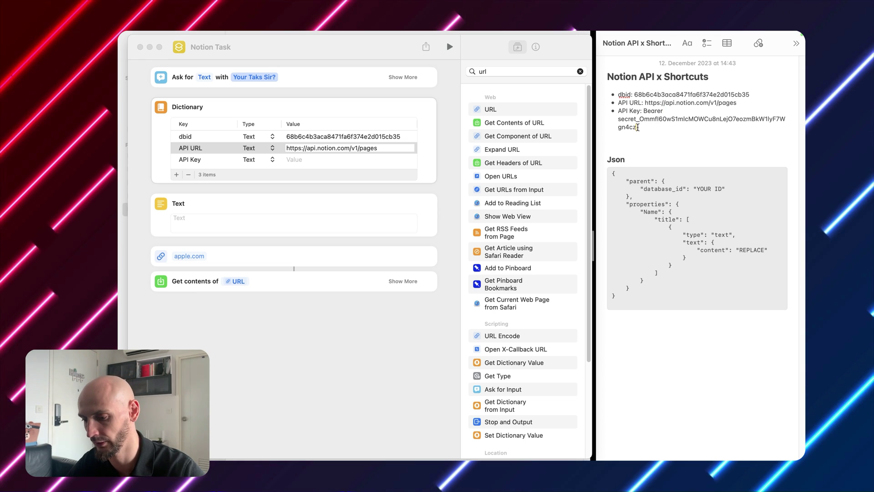
left_click_drag(638, 128, 677, 117)
left_click(300, 159)
type("Bearer")
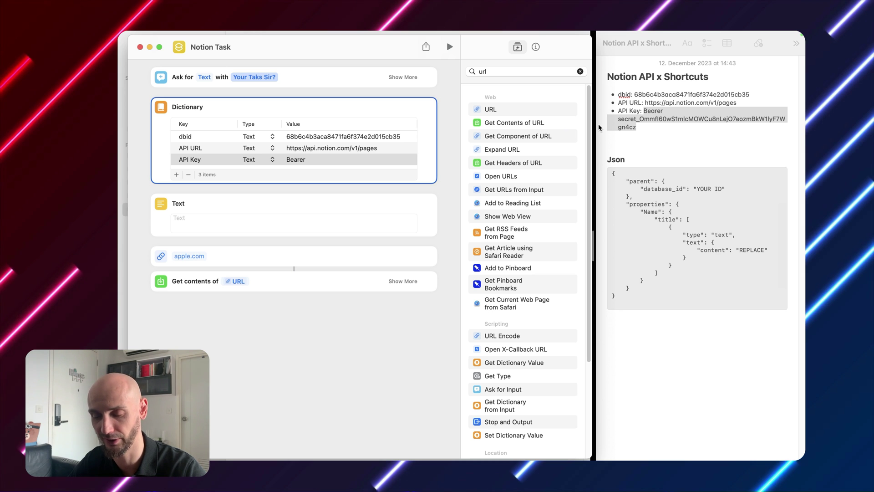
Copy the JSON body from the note into the Text action.
left_click(795, 271)
left_click_drag(631, 289, 612, 179)
key("super+c")
left_click(212, 223)
key("super+v")
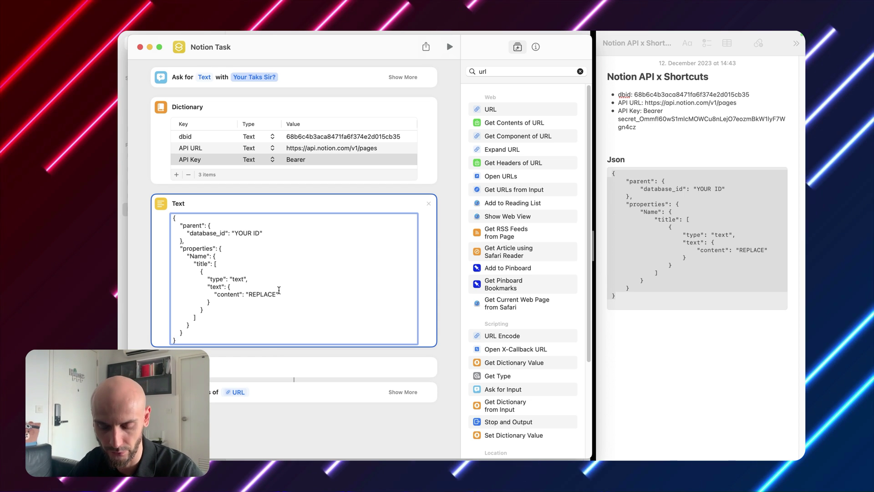
Replace the YOUR ID placeholder with the Dictionary variable reading key dbid.
key("BackSpace")
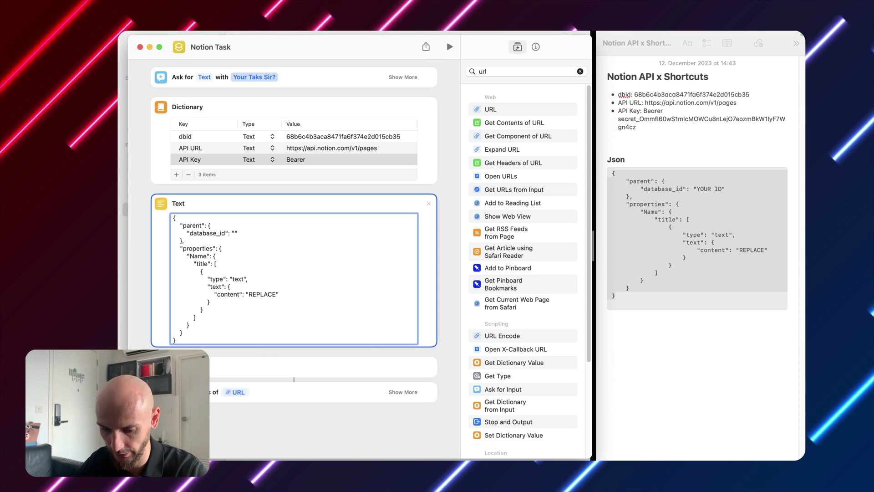
right_click(235, 232)
mouse_move(269, 274)
left_click(333, 285)
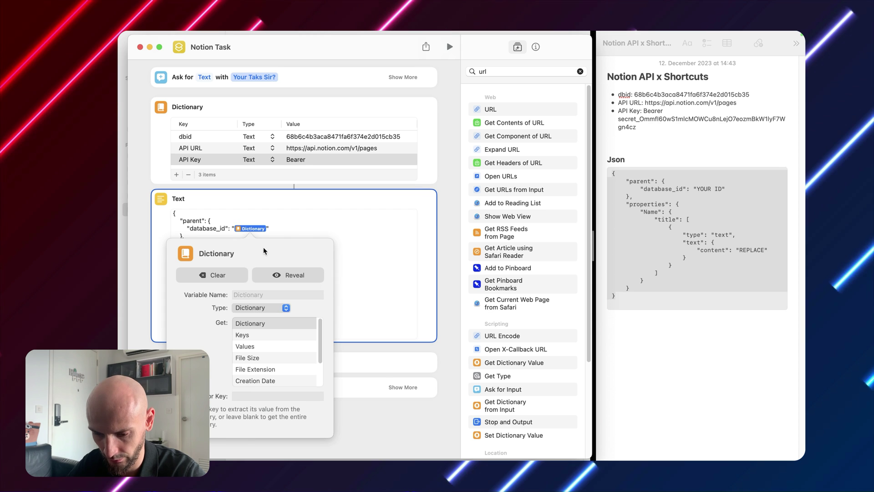
left_click(342, 183)
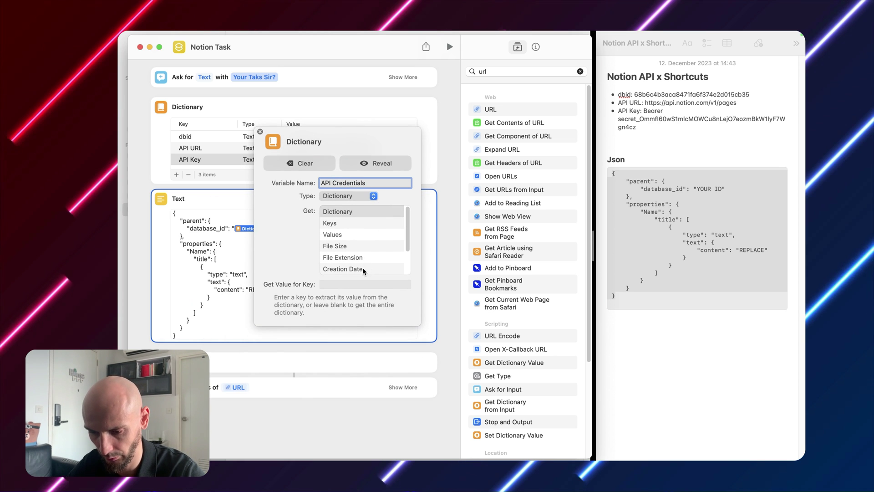
left_click(346, 283)
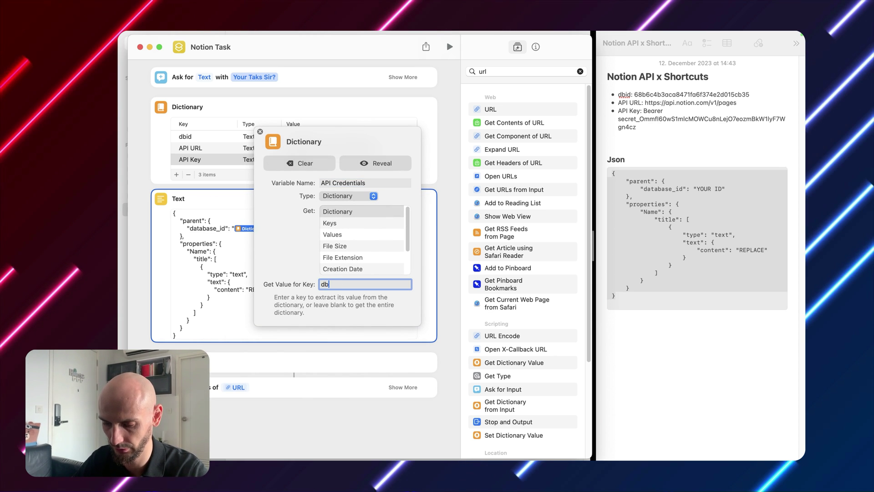
key("Return")
Replace the REPLACE placeholder with the Provided Input variable.
double_click(249, 289)
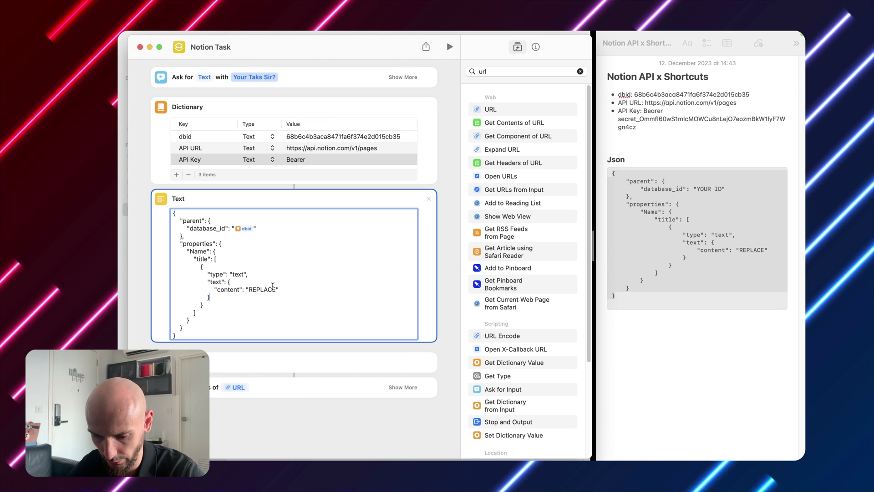
key("BackSpace")
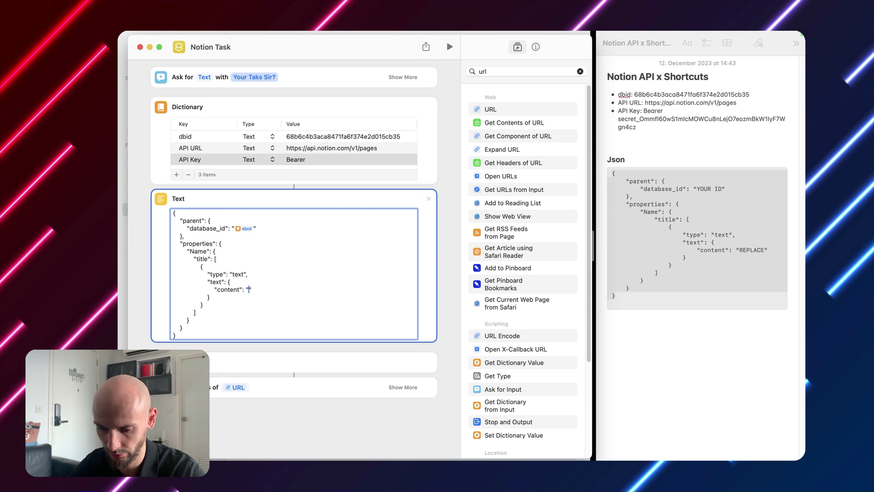
right_click(250, 291)
left_click(362, 346)
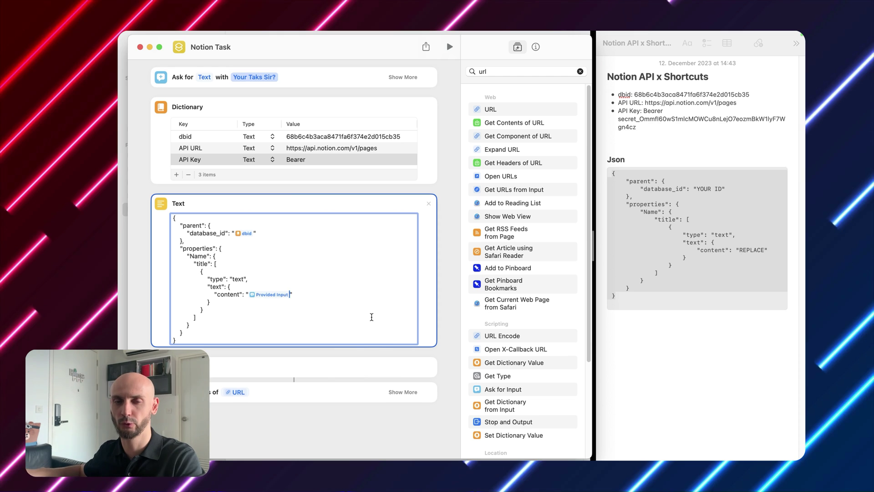
Set the URL action to the Dictionary variable with key API URL.
right_click(190, 367)
mouse_move(220, 408)
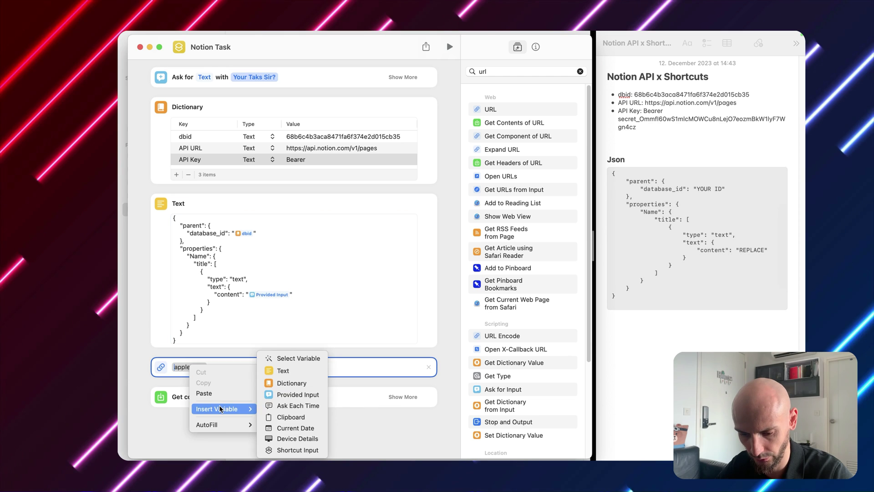
left_click(291, 383)
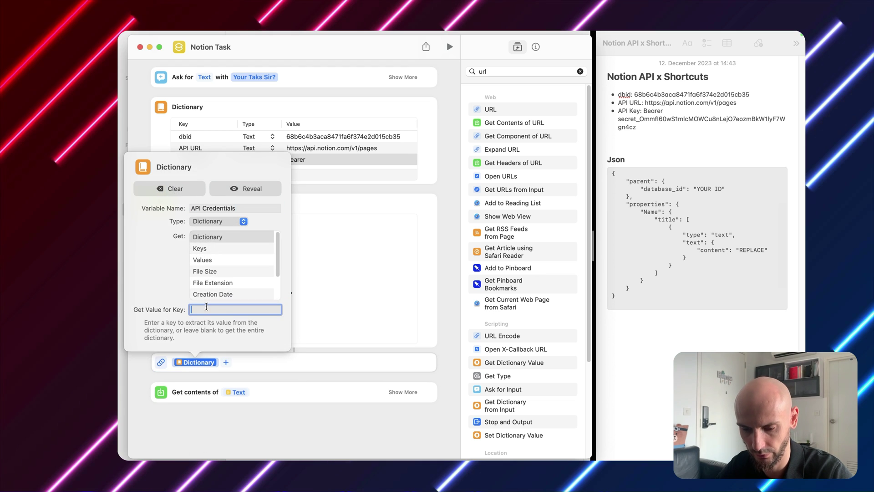
type("API ")
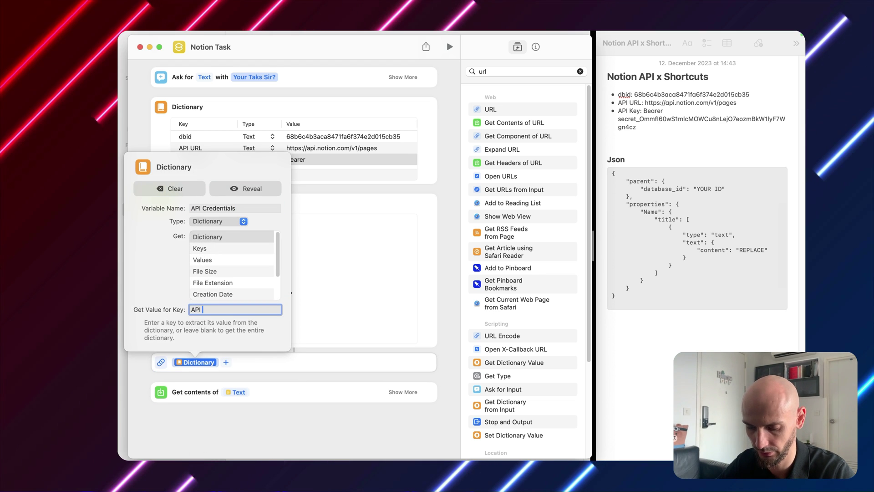
type("URL")
left_click(403, 392)
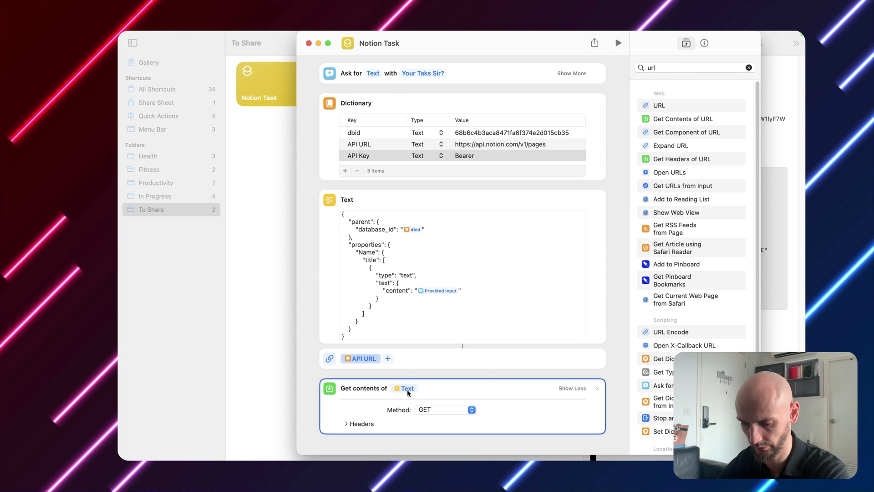
Feed the URL into Get Contents of URL and set its method to POST.
left_click(407, 389)
left_click(407, 390)
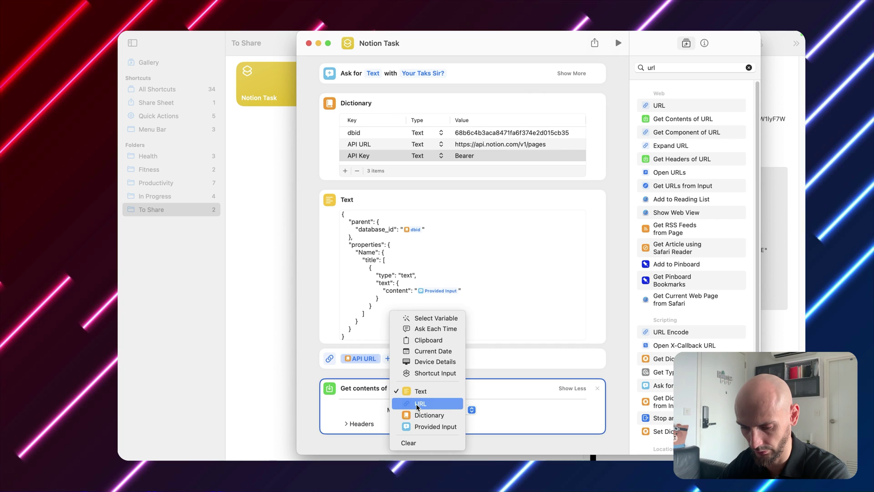
left_click(417, 404)
left_click(420, 405)
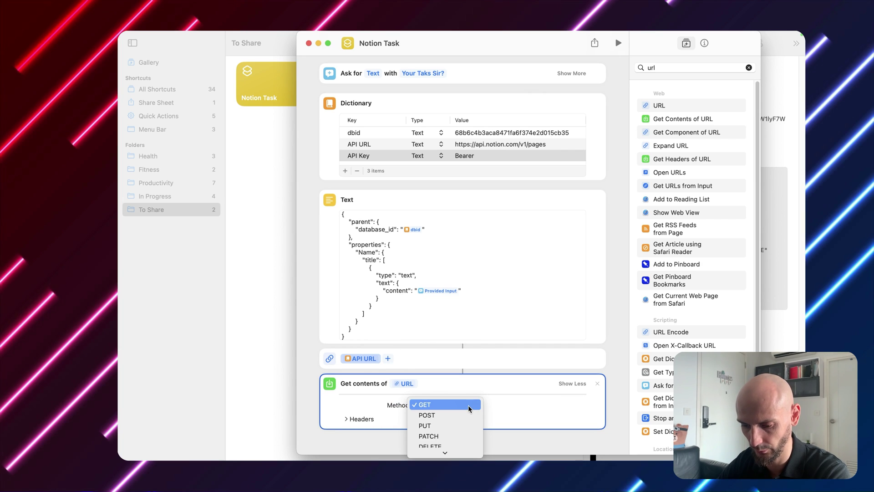
left_click(443, 416)
scroll(520, 334, "down", 3)
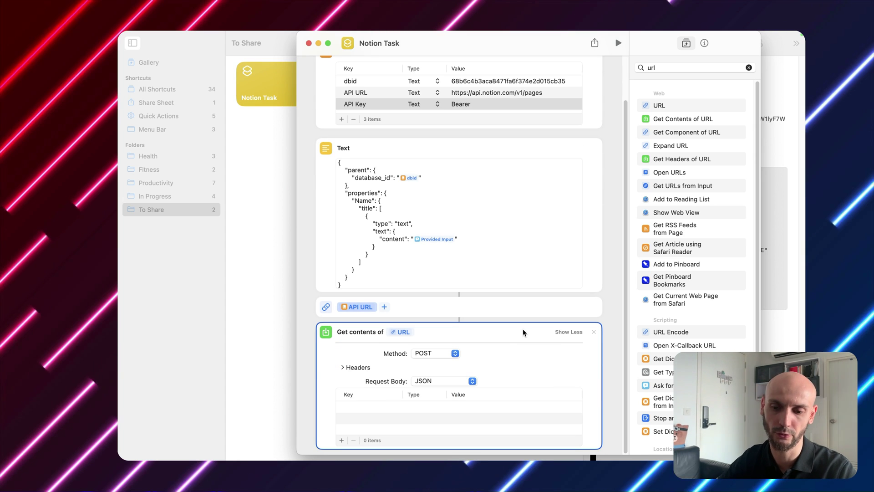
left_click_drag(547, 44, 393, 63)
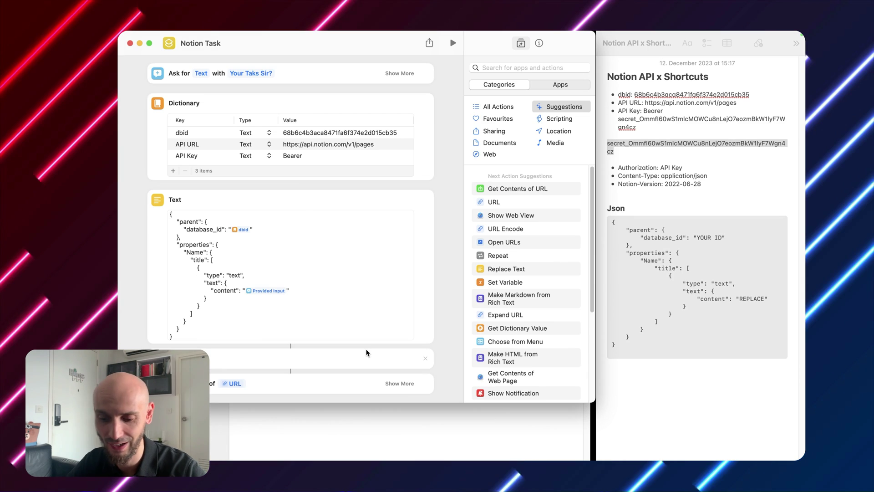
left_click_drag(325, 43, 420, 53)
Add three header rows to the request and fill in the Notion-Version header value.
left_click(473, 393)
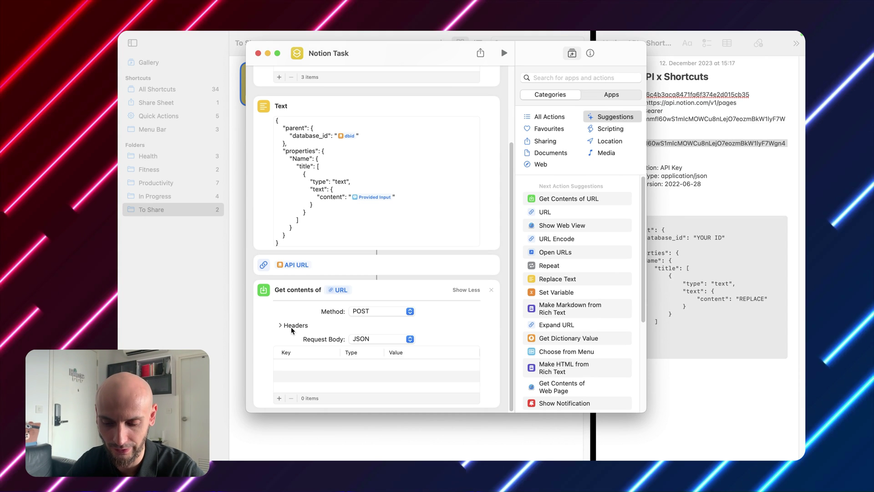
left_click(284, 325)
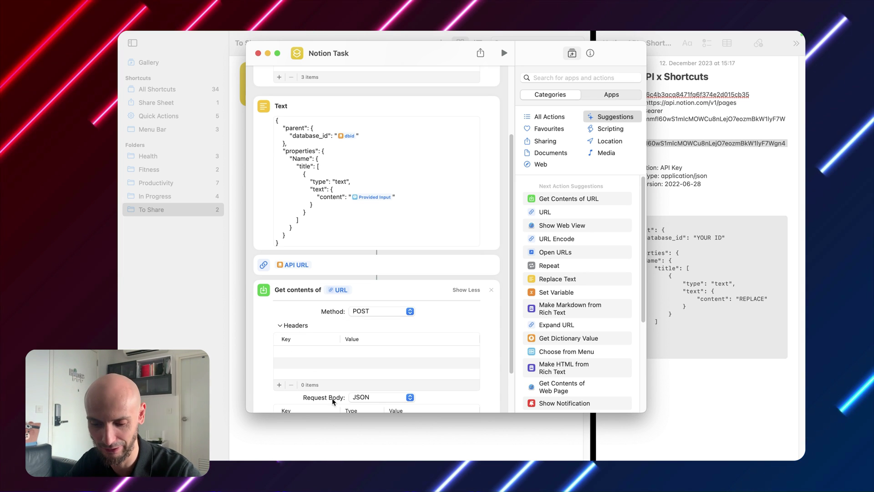
left_click(279, 385)
left_click(279, 385)
left_click(279, 385)
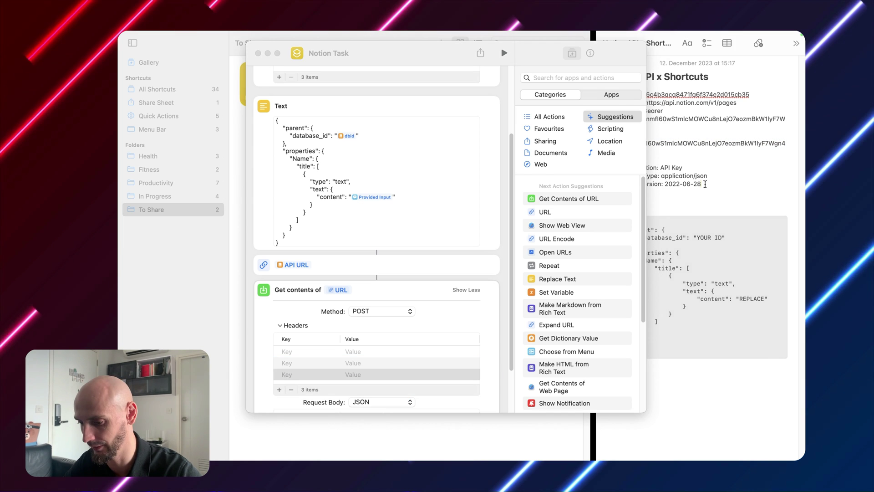
left_click(662, 181)
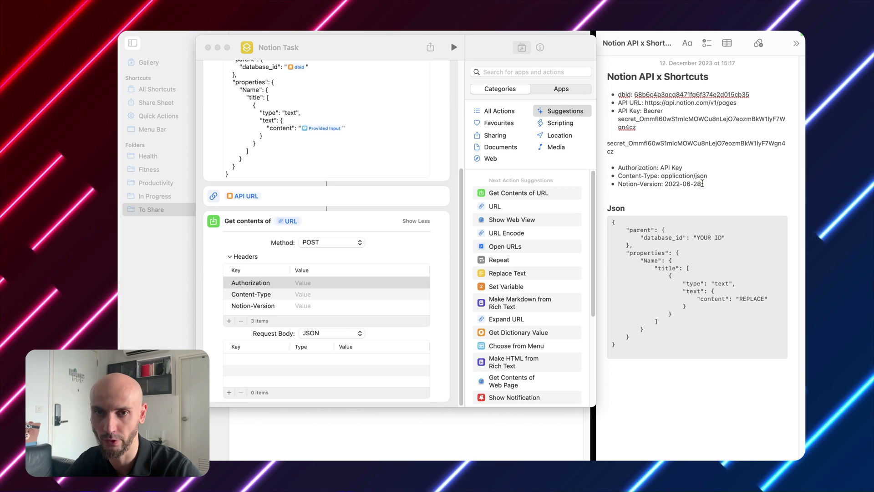
left_click_drag(703, 184, 665, 184)
left_click(306, 305)
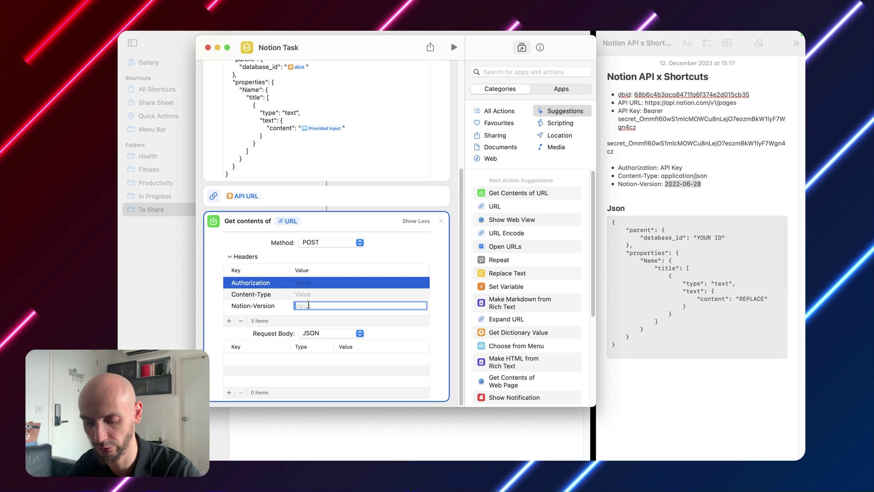
Set the Authorization header to the API Key value from the API Credentials dictionary.
right_click(302, 281)
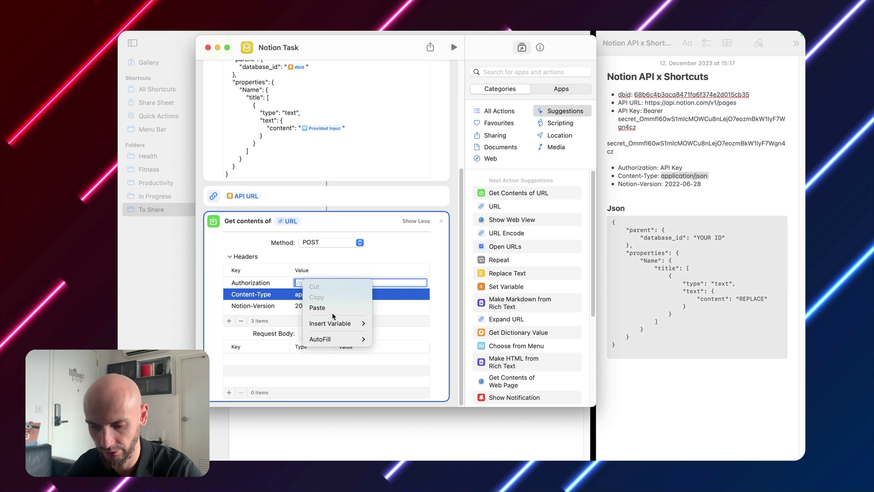
mouse_move(333, 323)
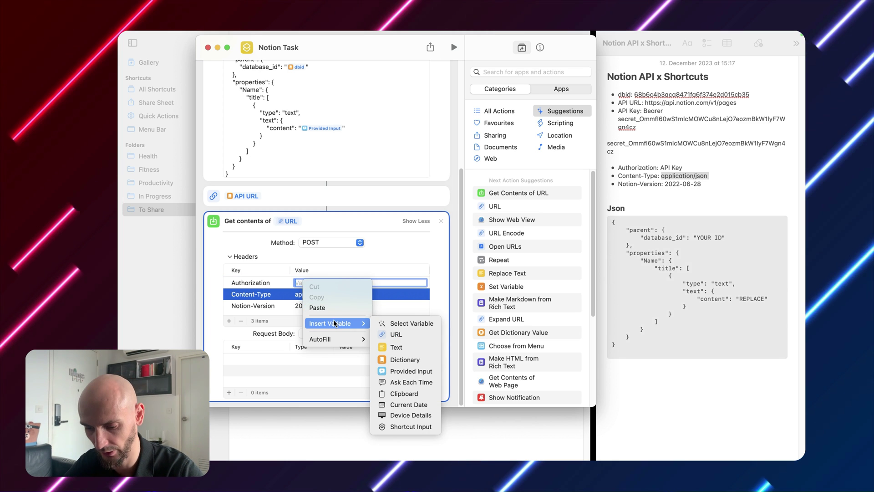
key("Escape")
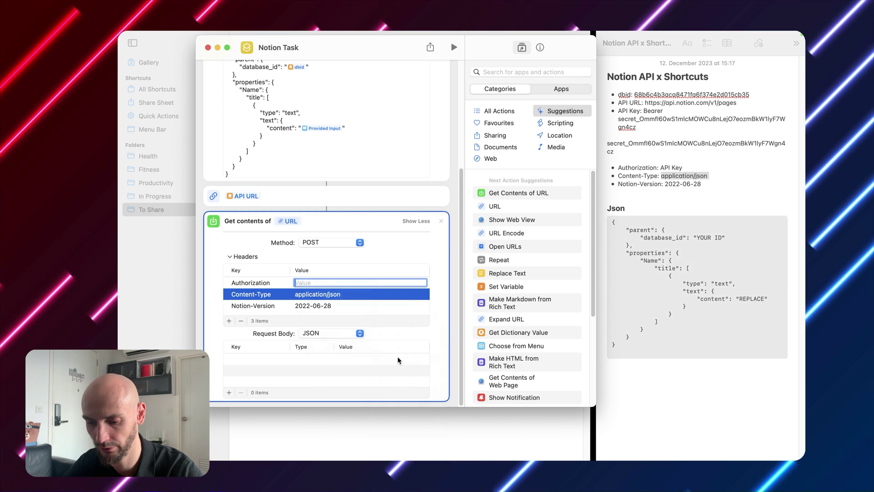
left_click(311, 283)
type("API Credentials")
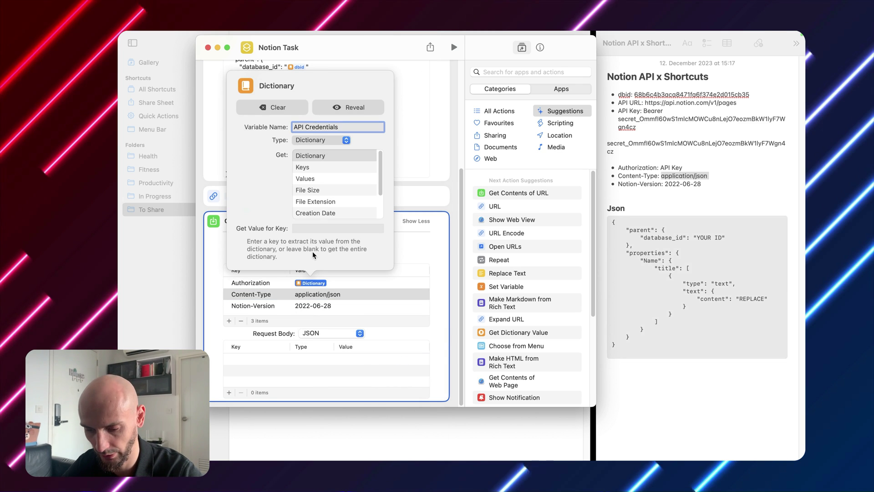
key("Tab")
type("A")
key("Return")
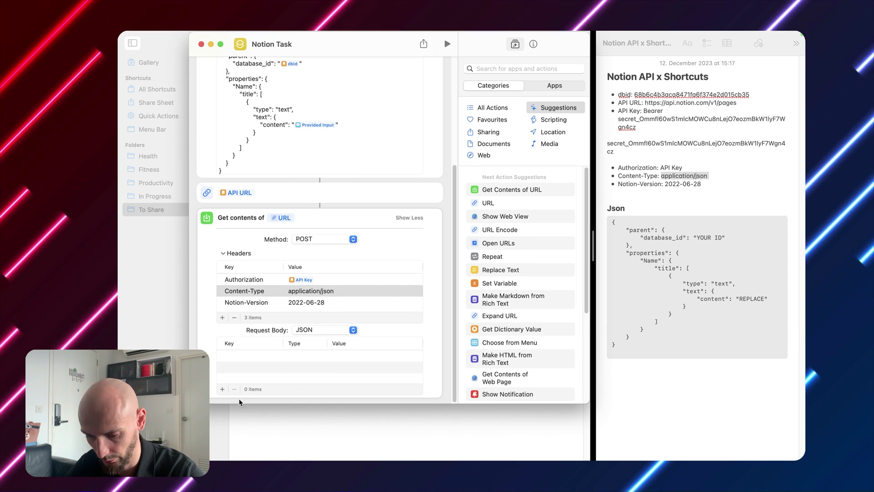
Send the request body as a File using the Text JSON variable.
left_click(353, 331)
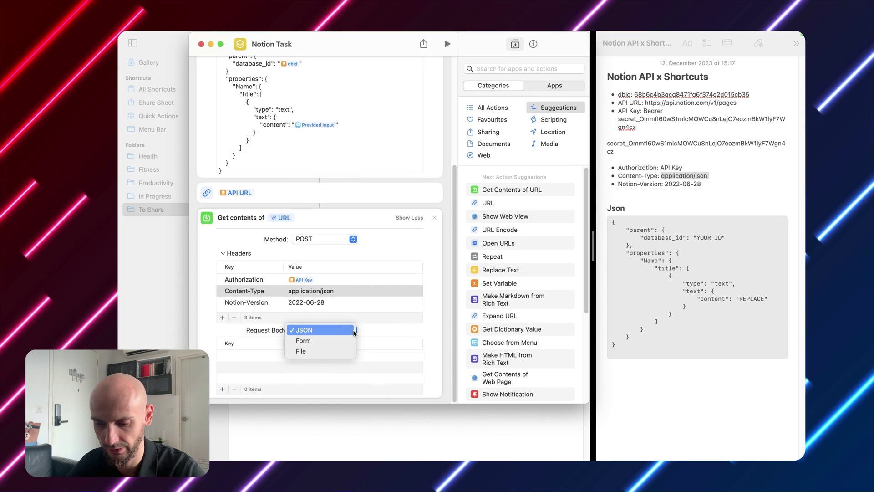
left_click(313, 351)
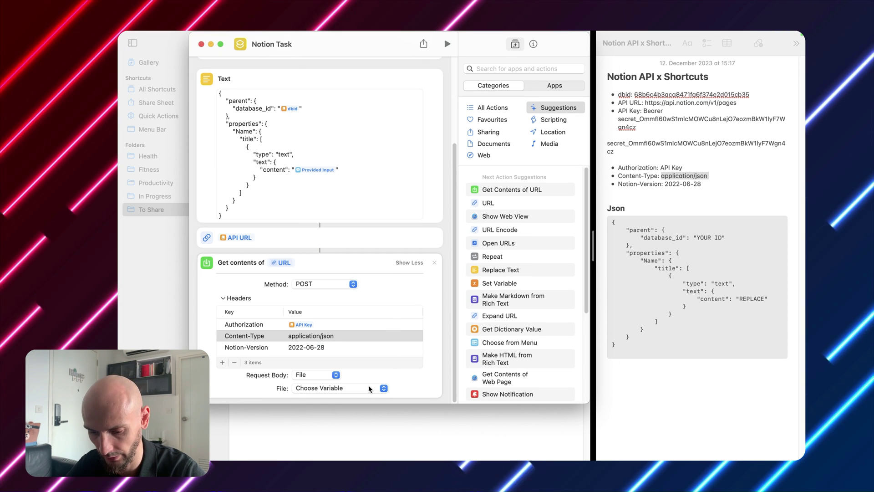
left_click(328, 388)
left_click(329, 357)
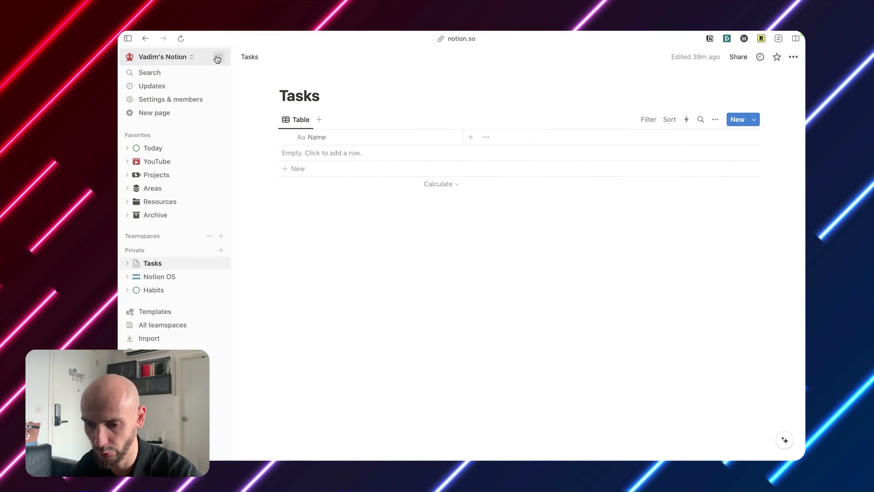
Add the YT Demo integration as a connection on the Tasks database page, found by searching 'YT'.
left_click(214, 57)
left_click(795, 57)
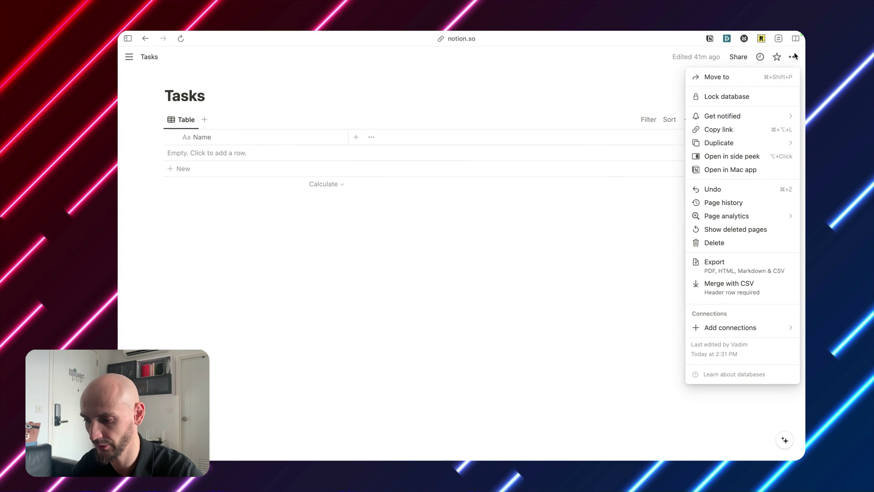
mouse_move(730, 330)
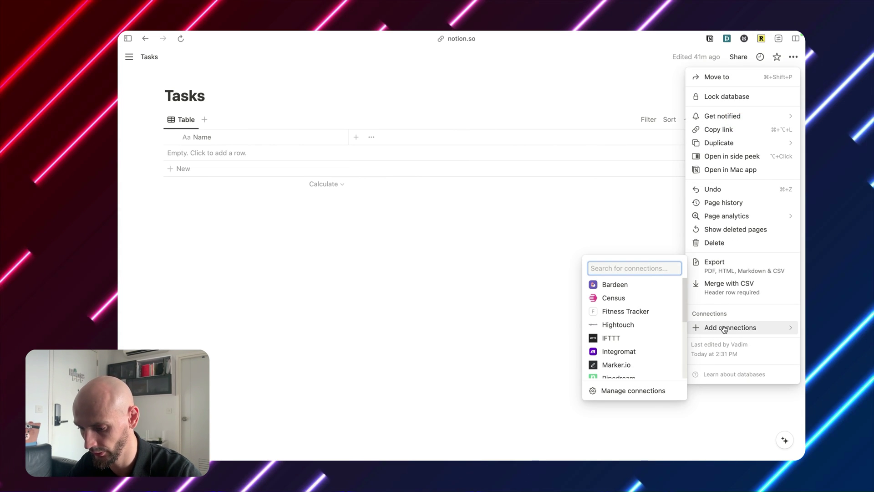
type("YT")
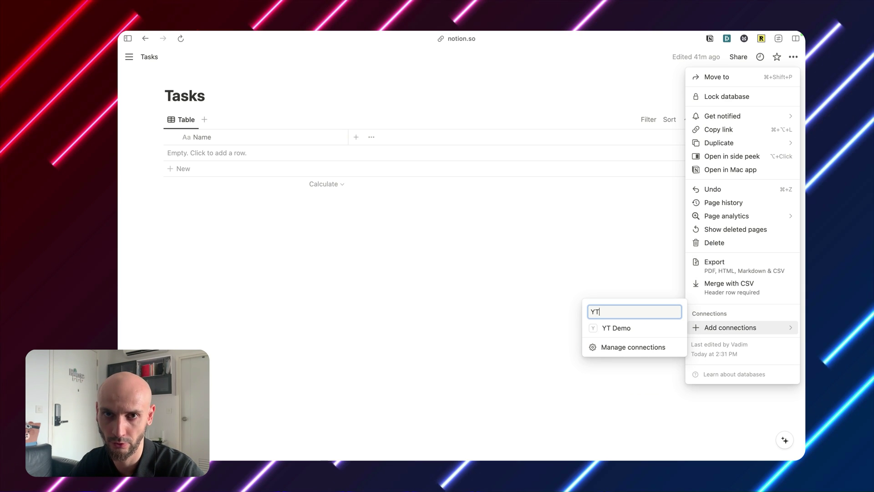
left_click(626, 329)
mouse_move(700, 333)
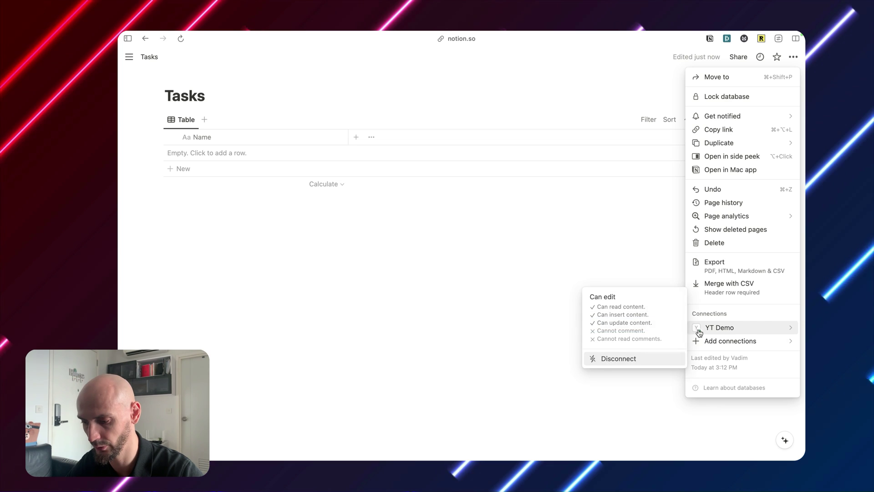
left_click(542, 253)
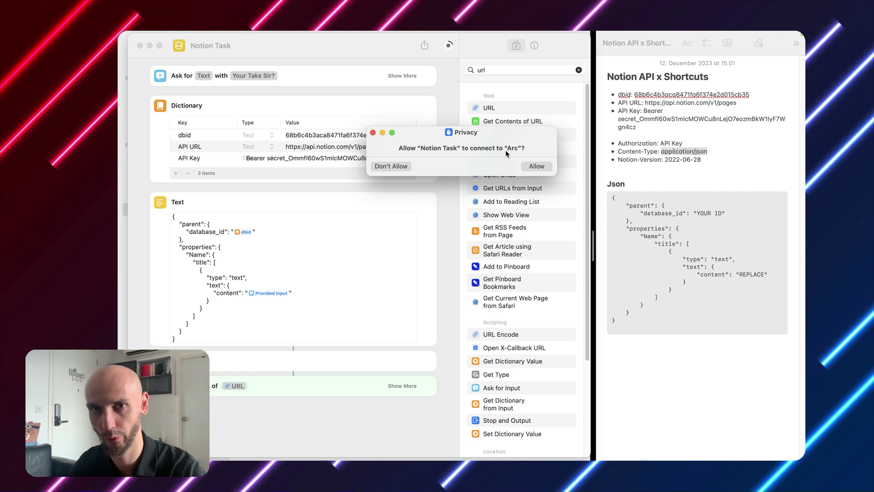
Allow Notion Task to connect to Arc, then run it with a 'test' task.
left_click(536, 166)
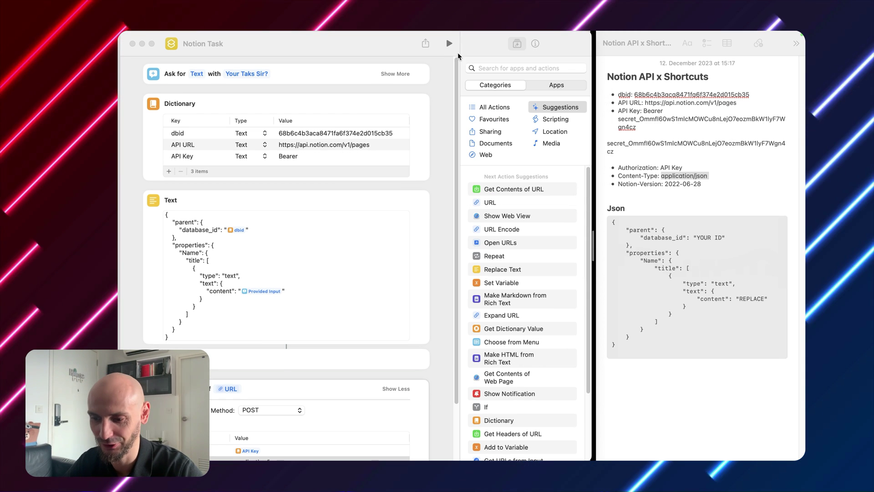
left_click(449, 43)
type("test")
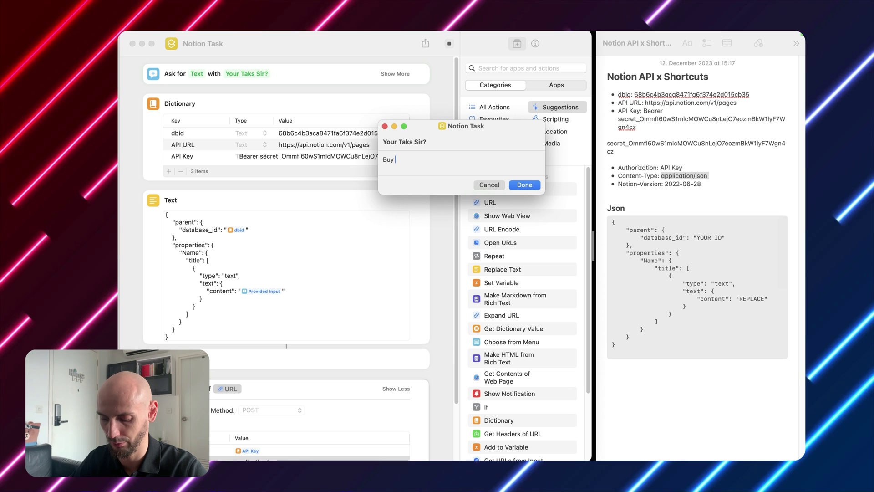
Submit 'Buy Milk' as a second task, then return to the Shortcuts editor.
type("Milk")
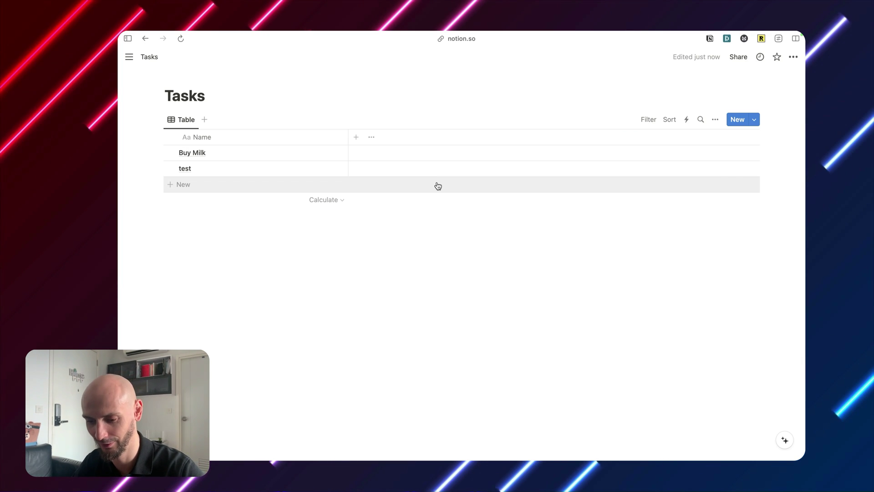
key("ctrl+Left")
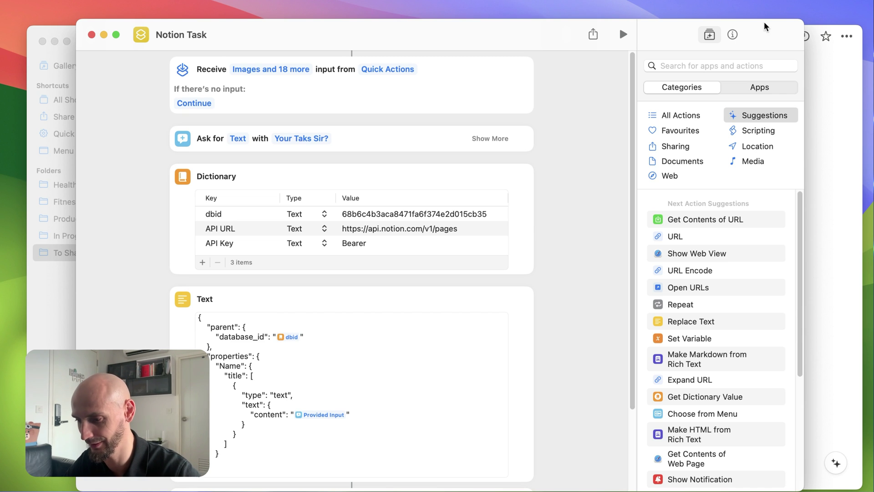
Assign Control+Space as Notion Task's run shortcut in its details, then close the editor.
left_click(733, 34)
left_click(700, 211)
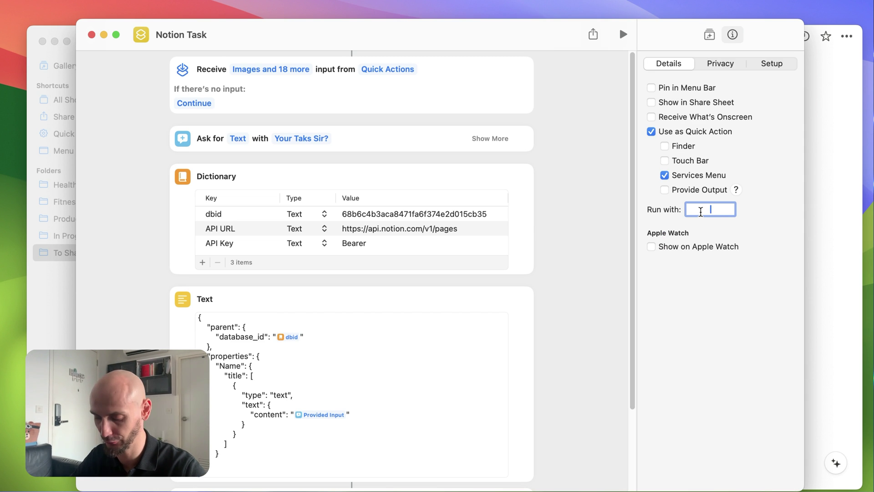
key("ctrl+space")
left_click_drag(302, 39, 276, 16)
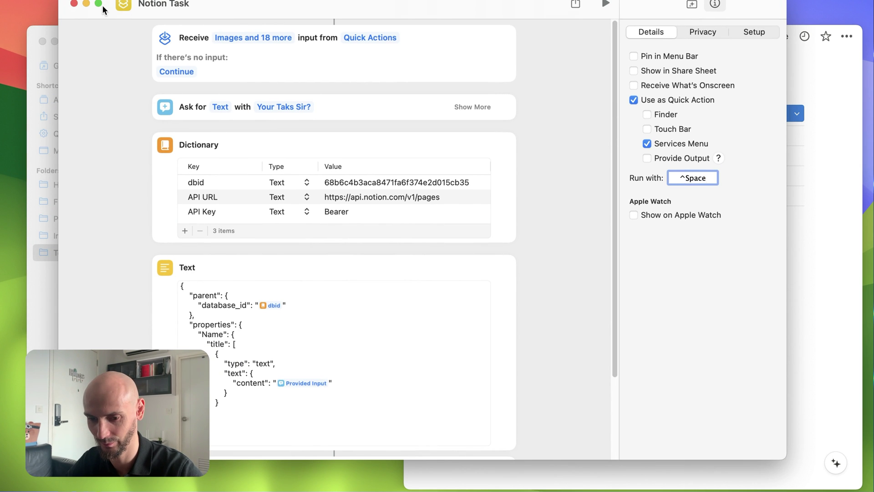
left_click(74, 4)
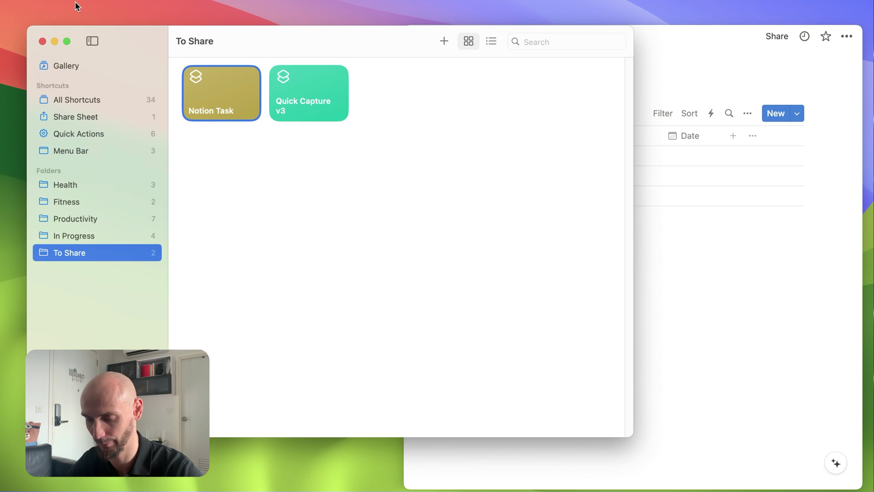
Close the Shortcuts library and give the Tasks page a grey check-circle icon found by searching 'che'.
left_click(44, 41)
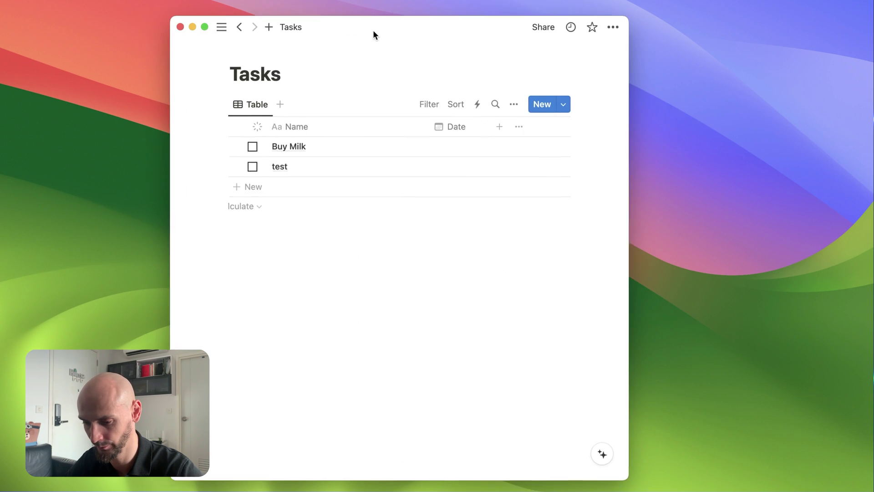
left_click_drag(372, 30, 396, 28)
left_click(273, 47)
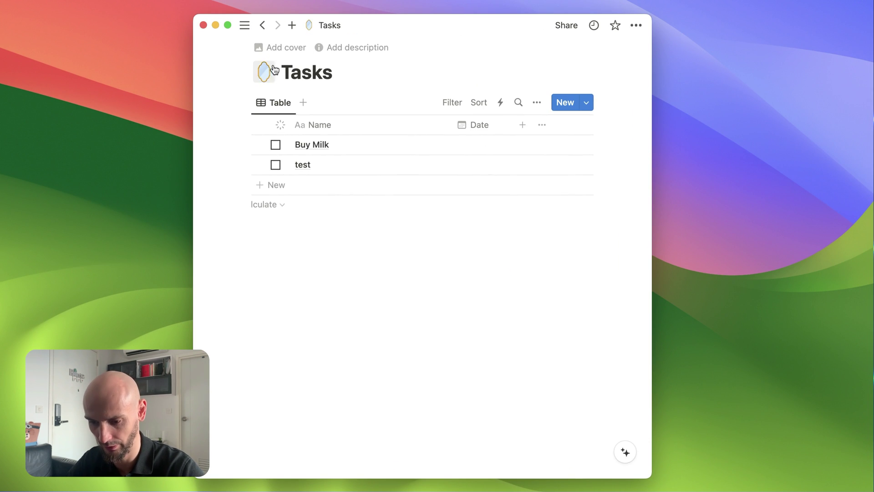
left_click(264, 72)
left_click(254, 99)
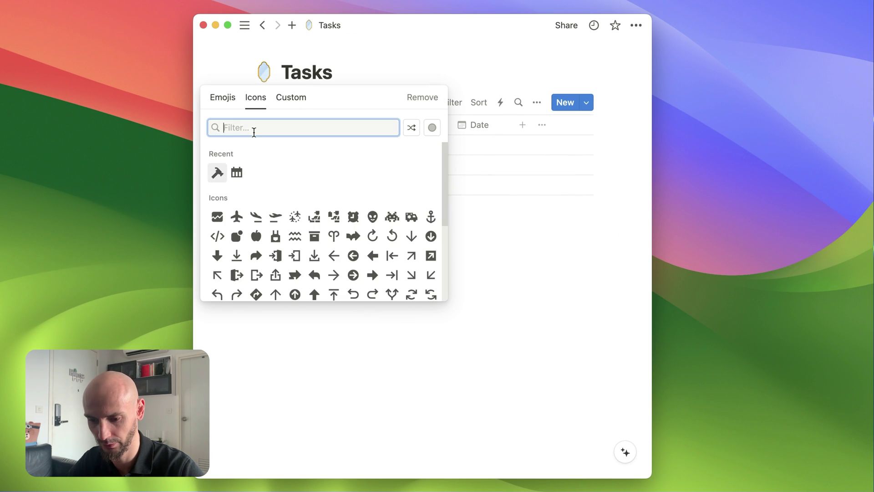
type("che")
mouse_move(252, 156)
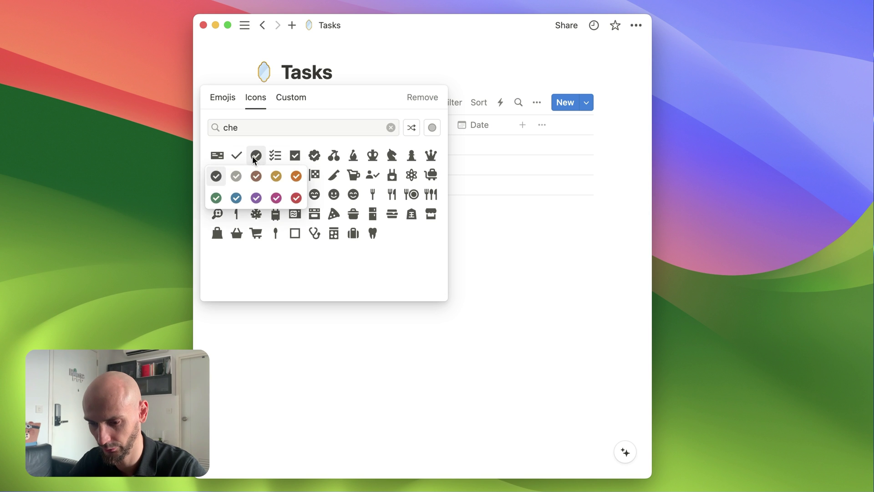
left_click(236, 176)
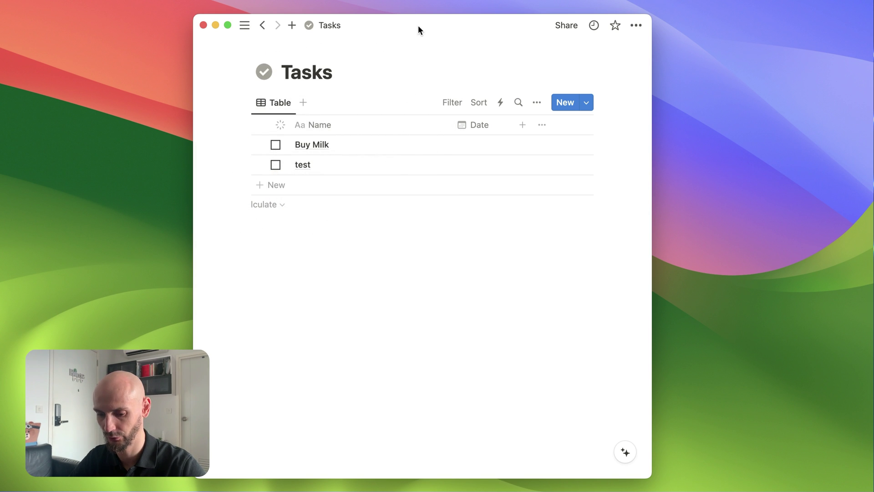
Add the tasks 'Buy water' and 'plan trip to bali' through the Notion Task prompt.
left_click_drag(417, 29, 445, 61)
key("super+shift+t")
type("Buy water")
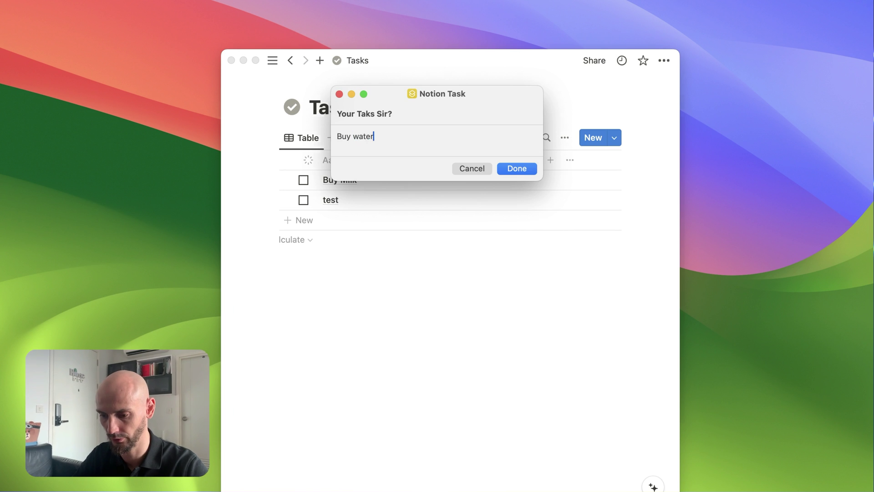
key("Return")
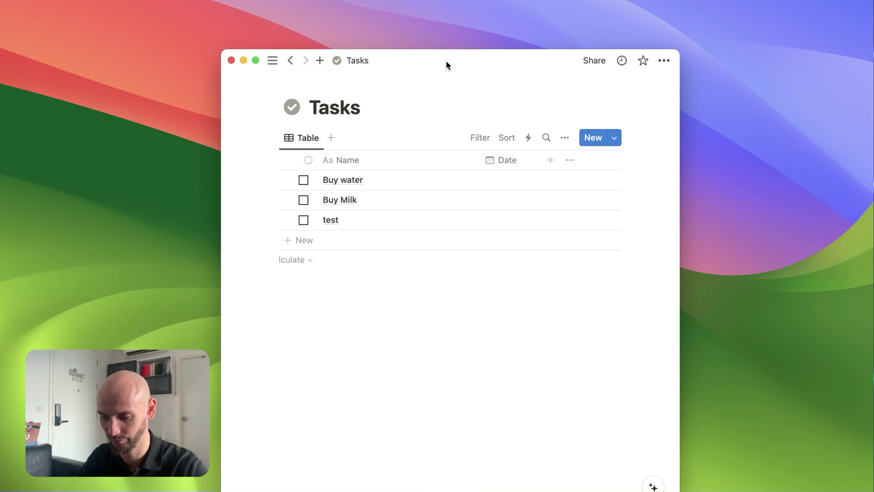
key("super+shift+t")
type("plan trip to bali")
key("Return")
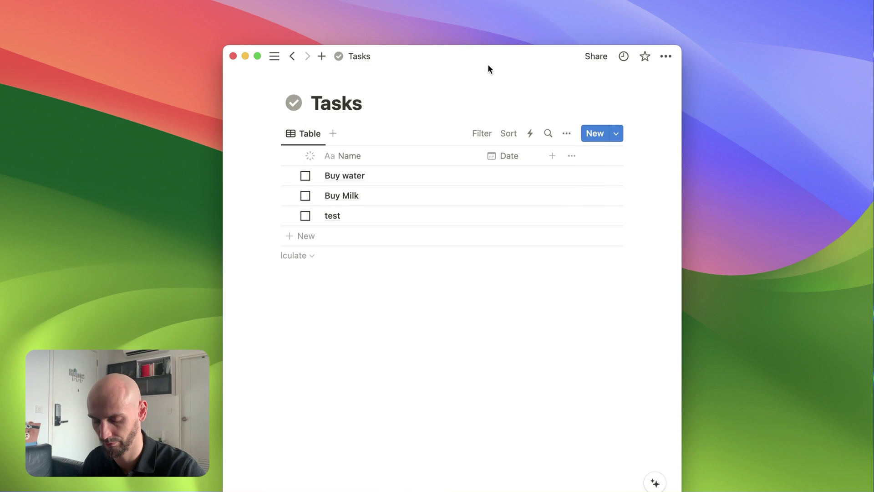